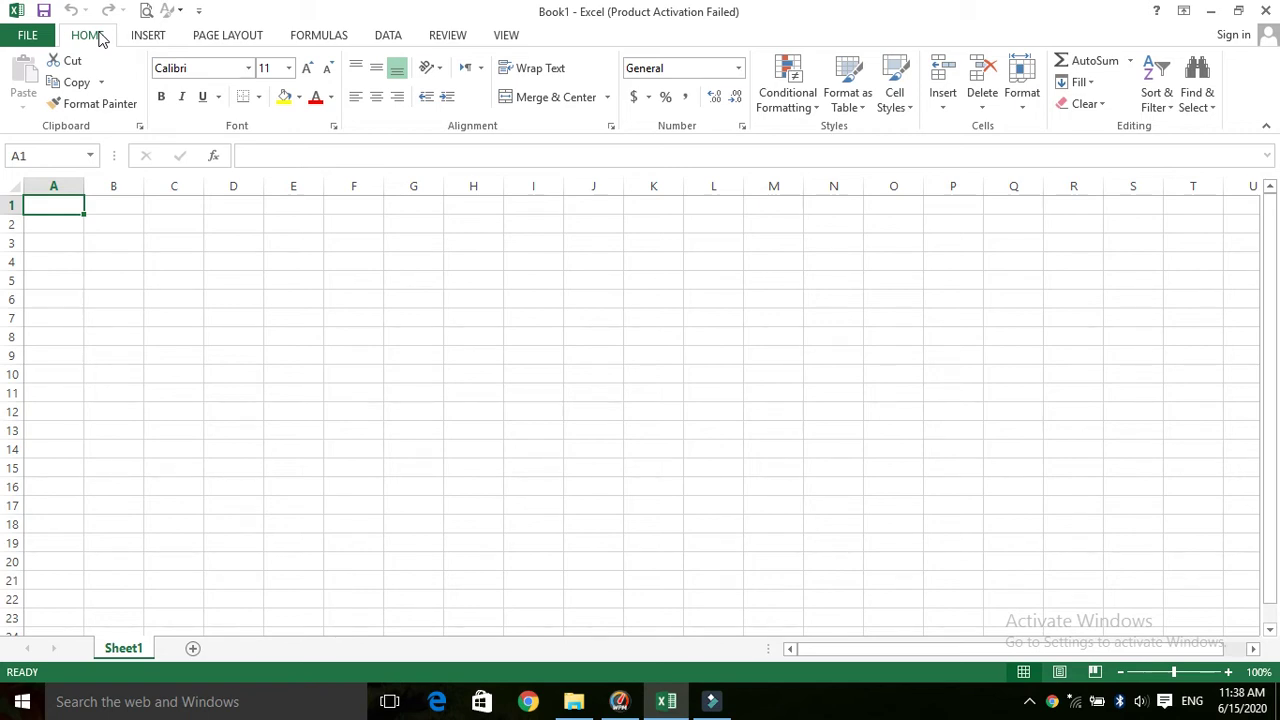
- Enter the heading Name in cell C4, then glance at the recordings folder in File Explorer
left_click(168, 259)
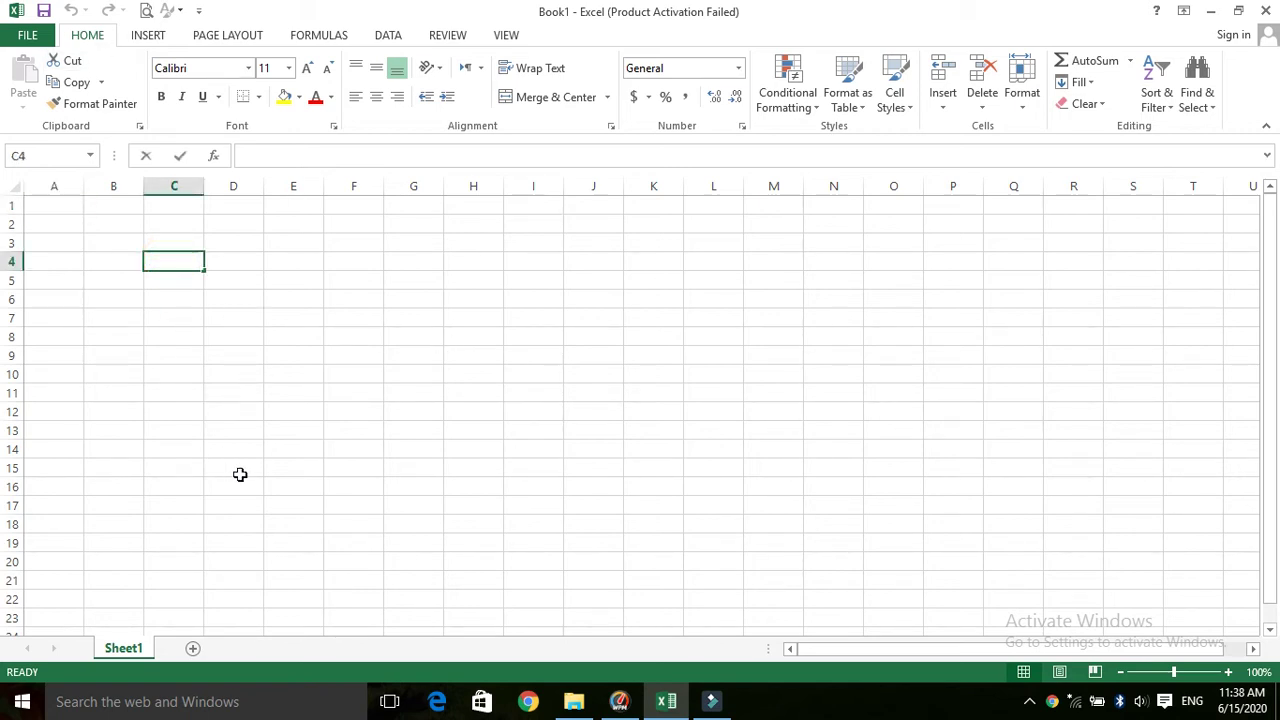
type("Name")
key("Return")
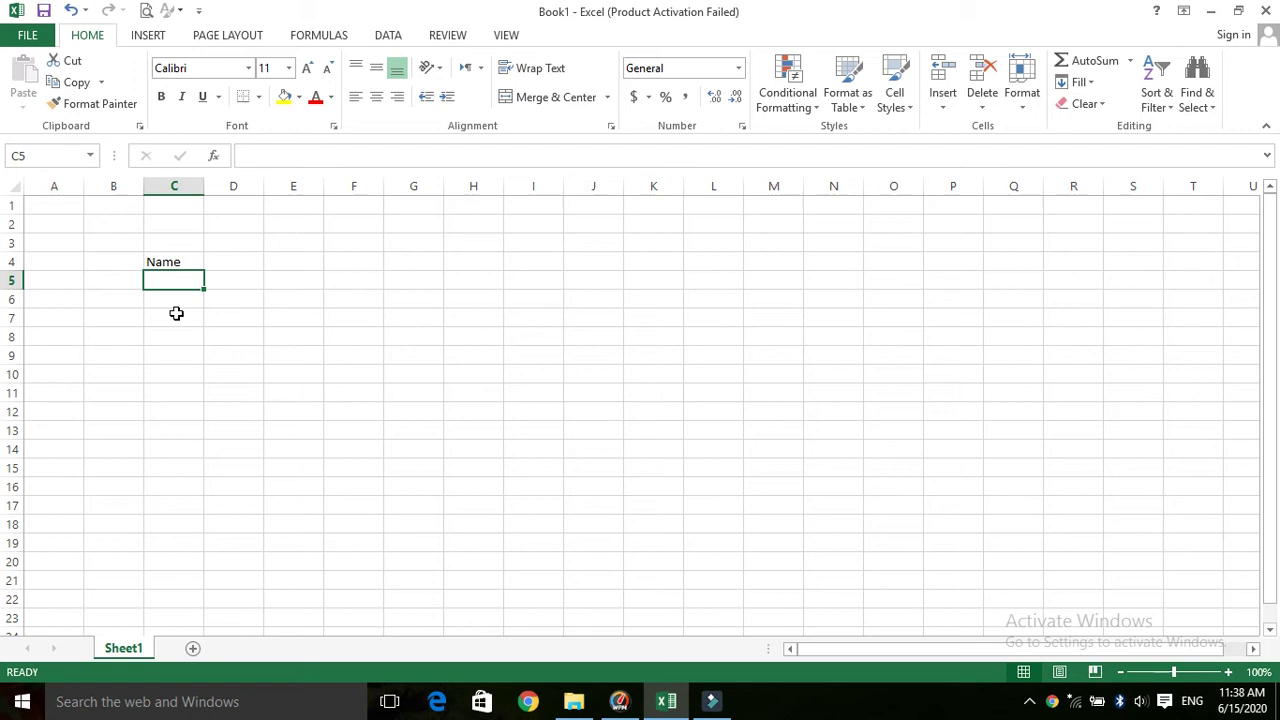
left_click(584, 703)
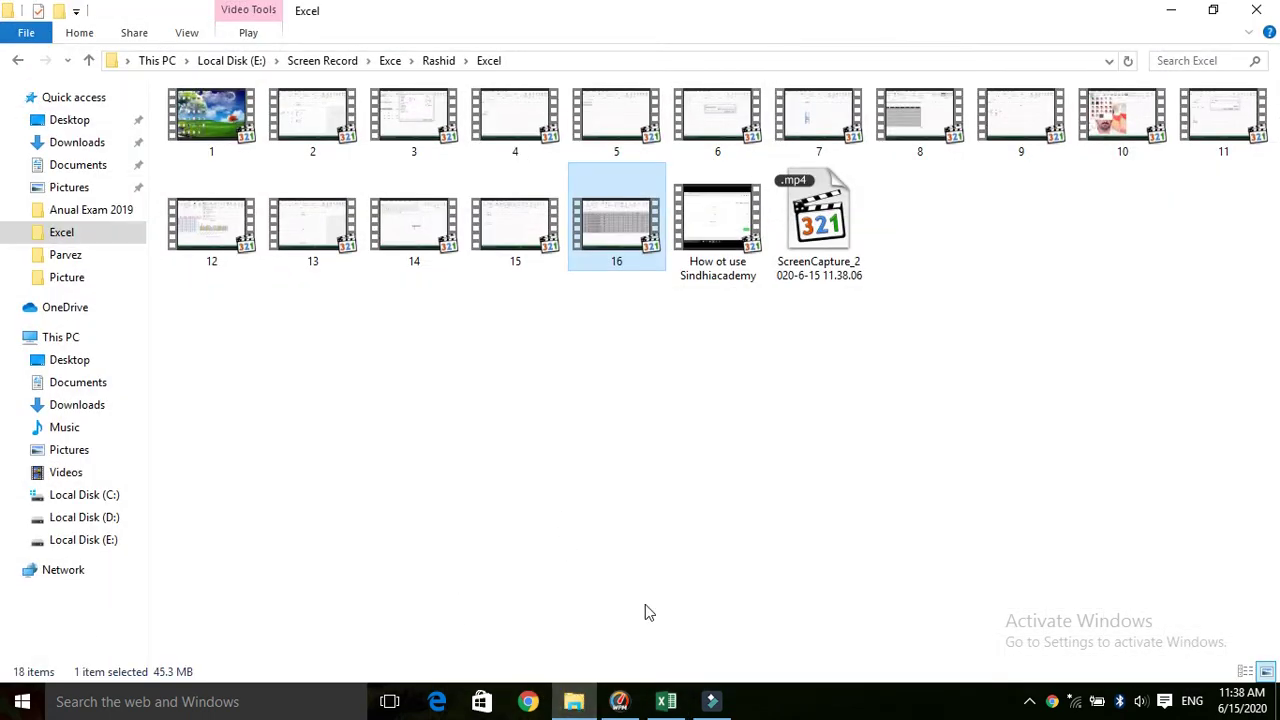
left_click(668, 701)
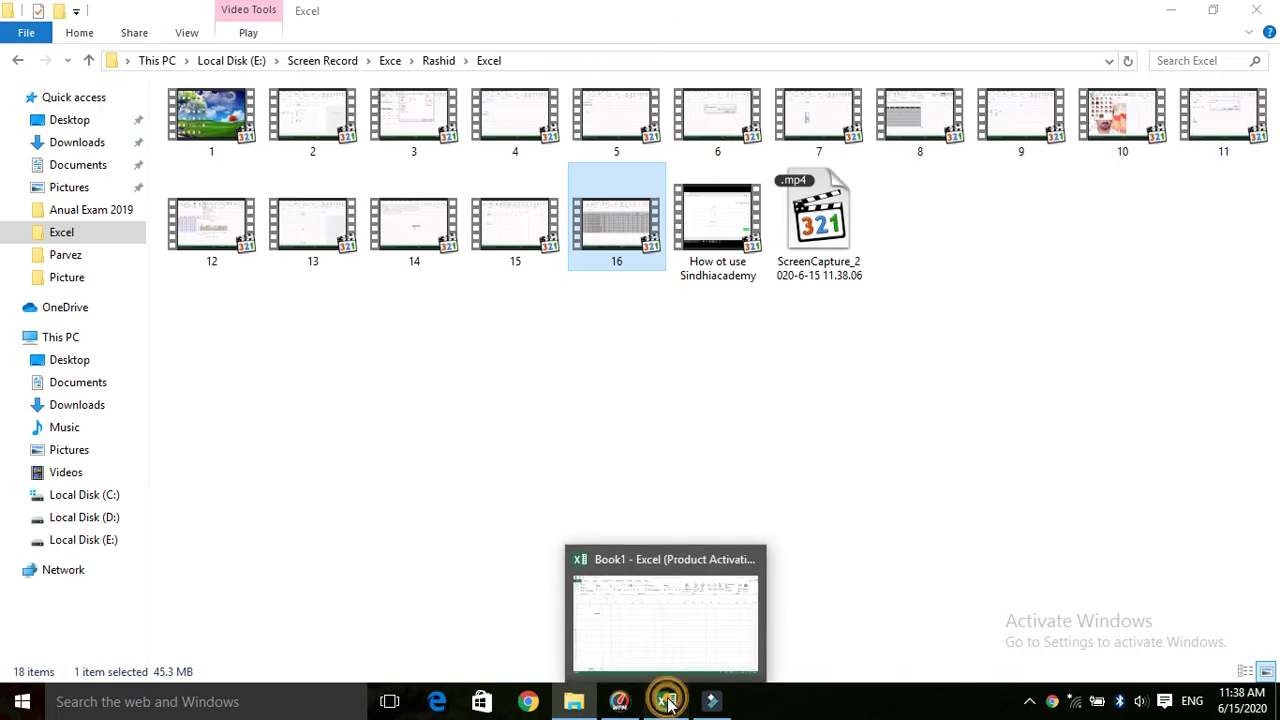
- Open the Annual Exam Result 2020 workbook from the recent workbooks list
left_click(30, 36)
left_click(40, 156)
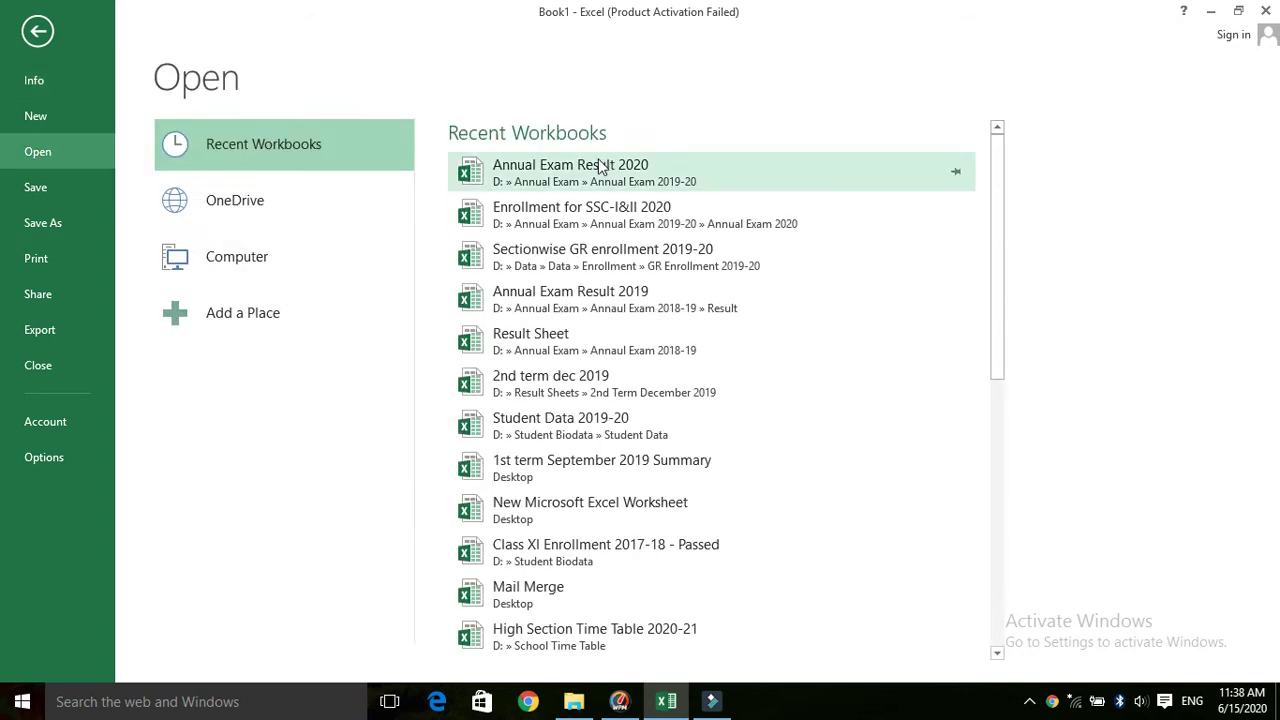
left_click(604, 166)
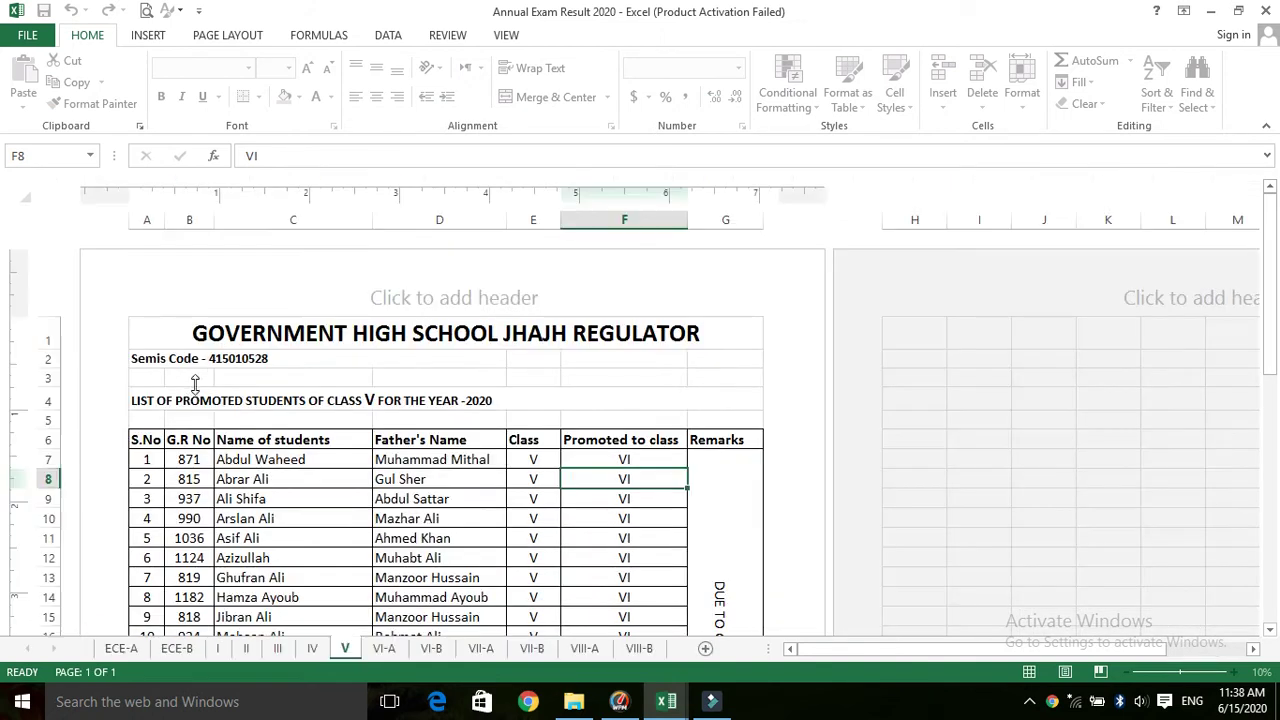
- Copy the 17 student names in C7:C23 on sheet V
key("F2")
left_click_drag(250, 462, 243, 625)
key("ctrl+q")
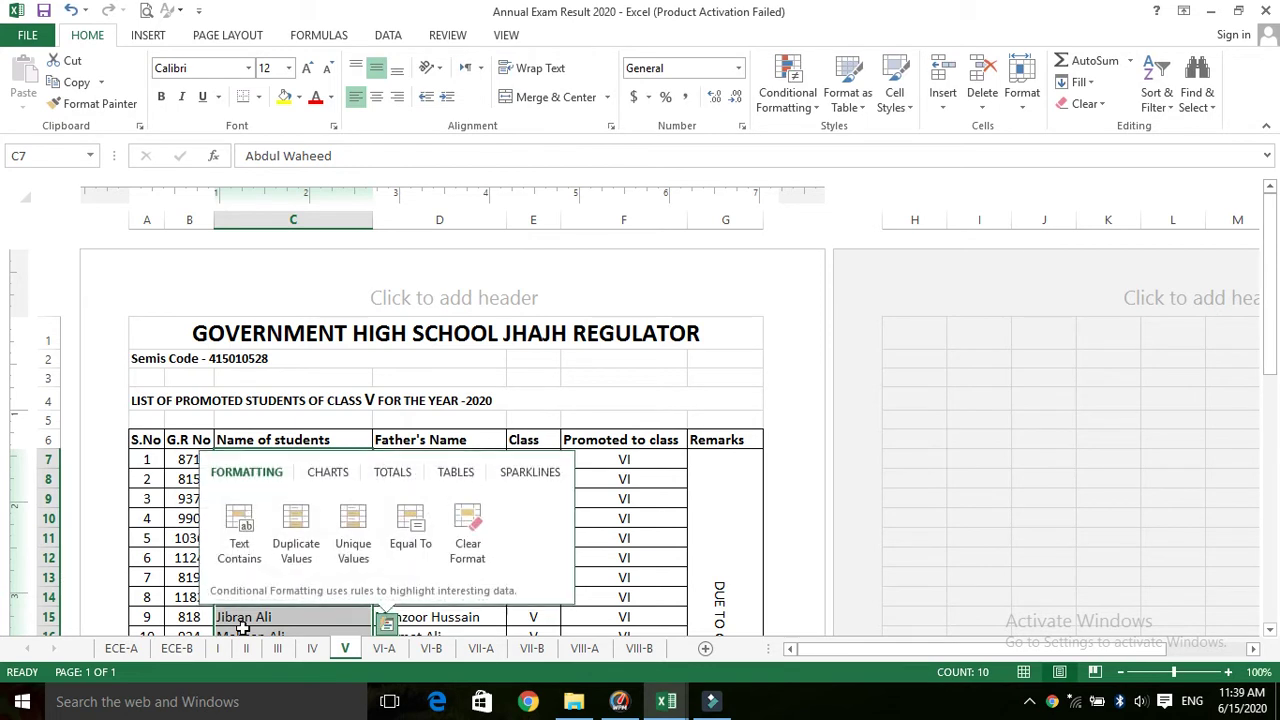
left_click(245, 619)
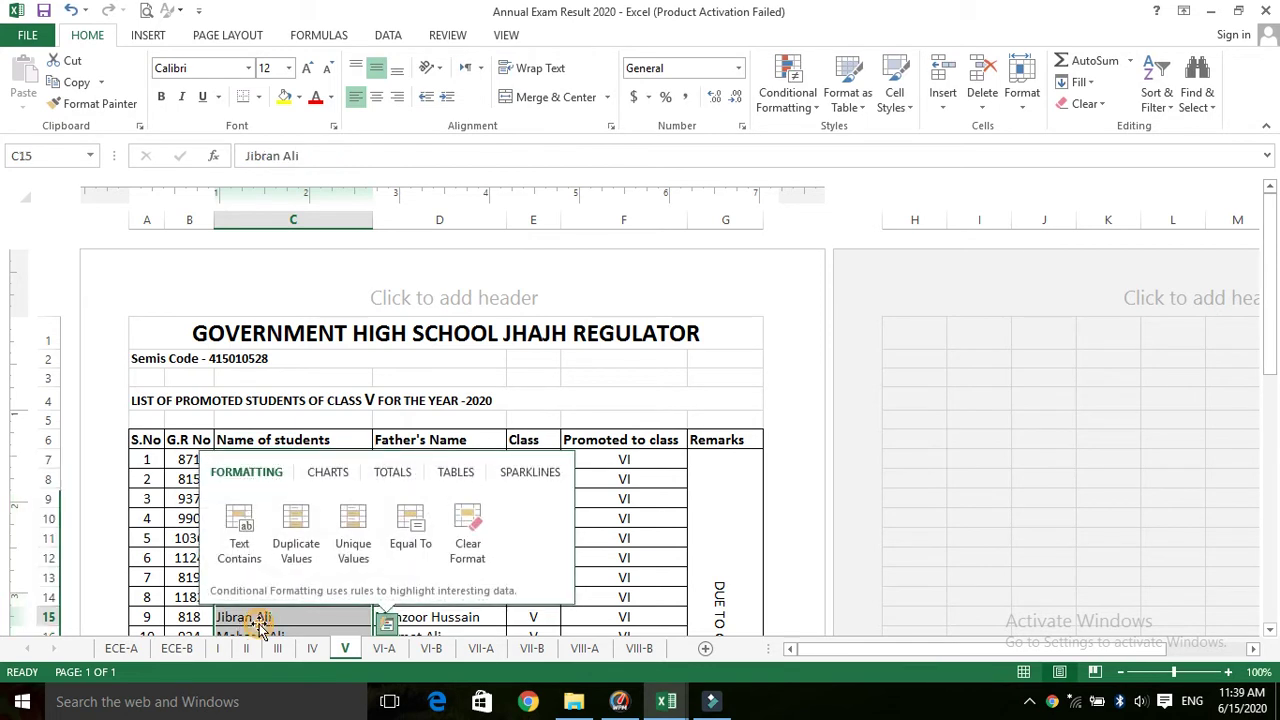
left_click_drag(270, 458, 254, 642)
key("ctrl+c")
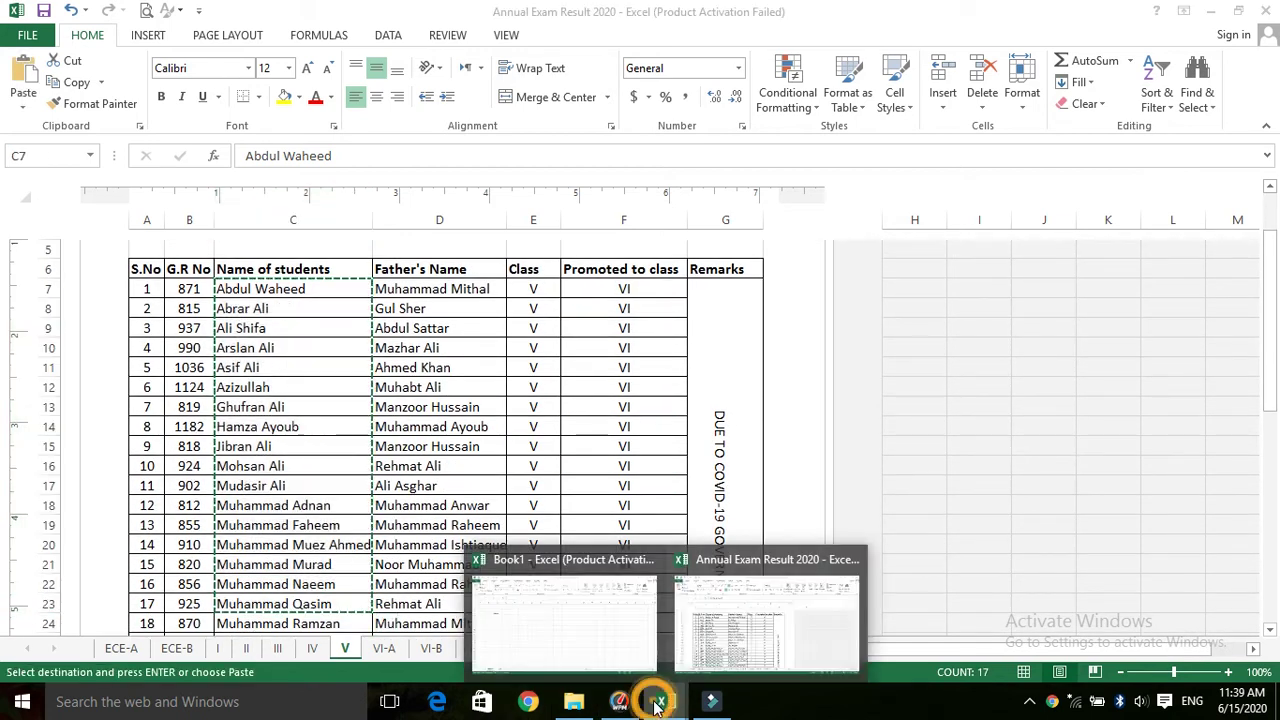
key("alt+Tab")
key("alt+Tab")
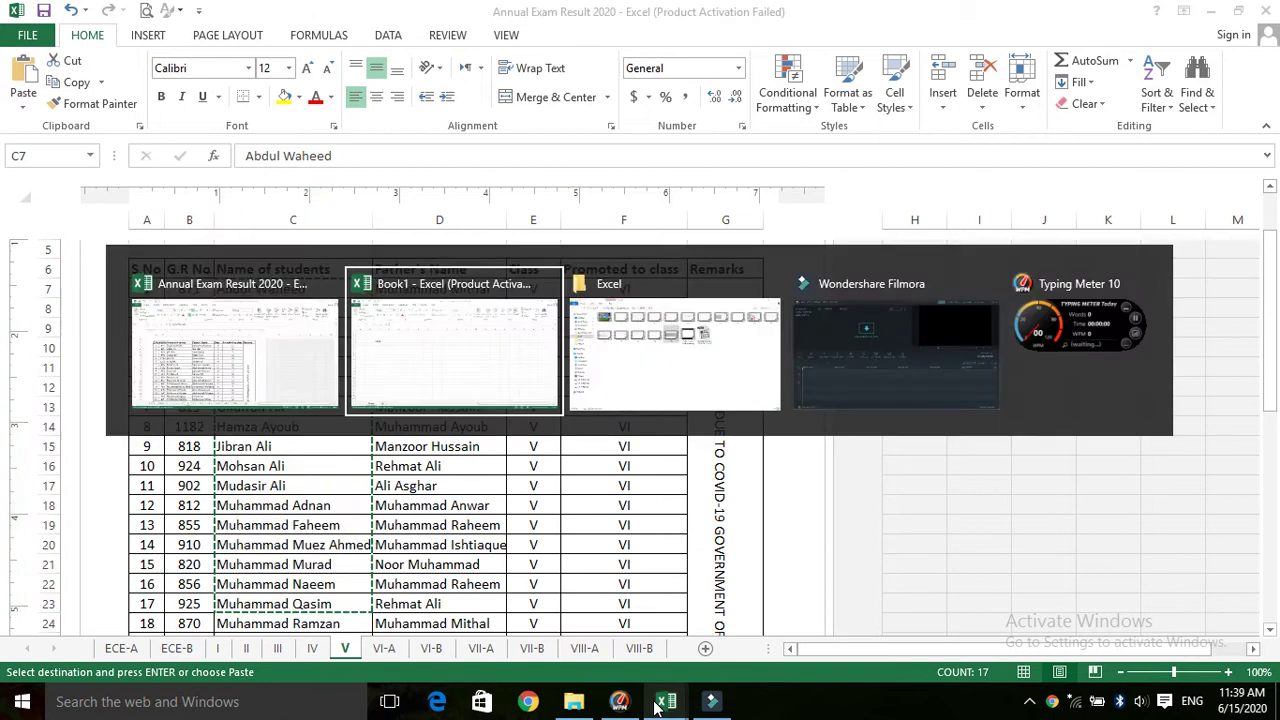
- Paste the names into C5:C21, autofit column C, and add a filter to the Name heading
key("ctrl+v")
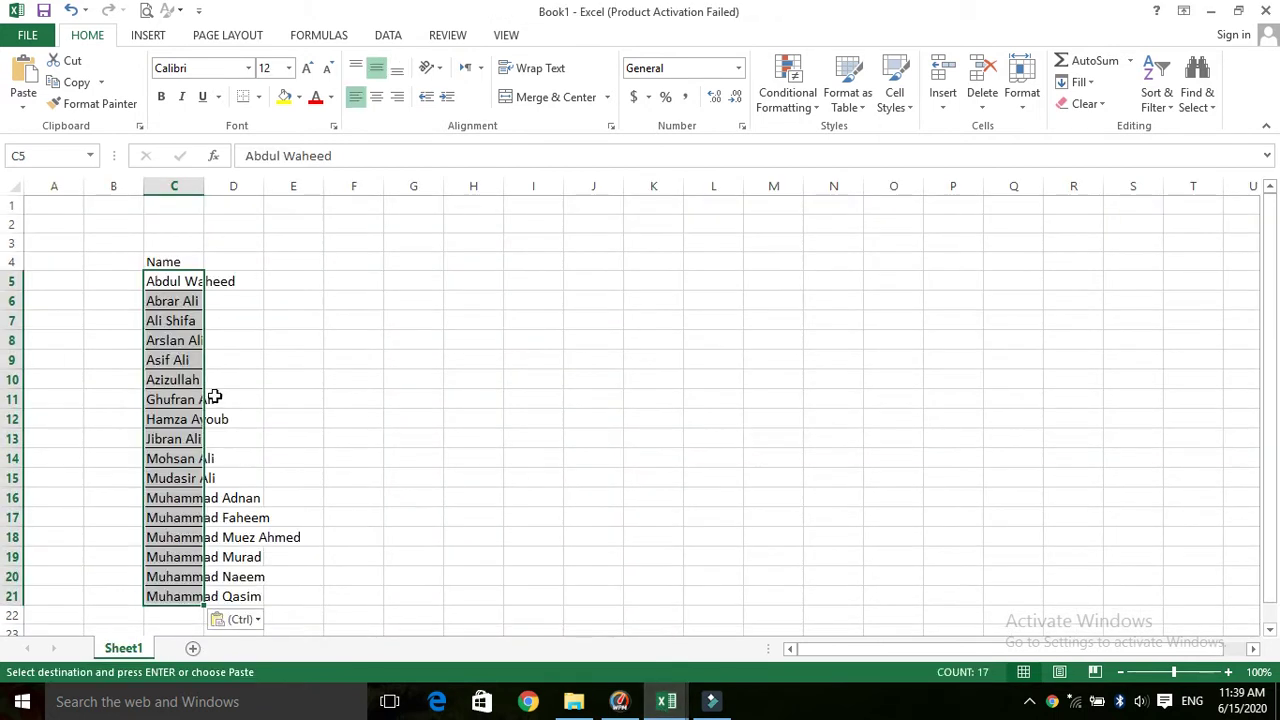
double_click(201, 186)
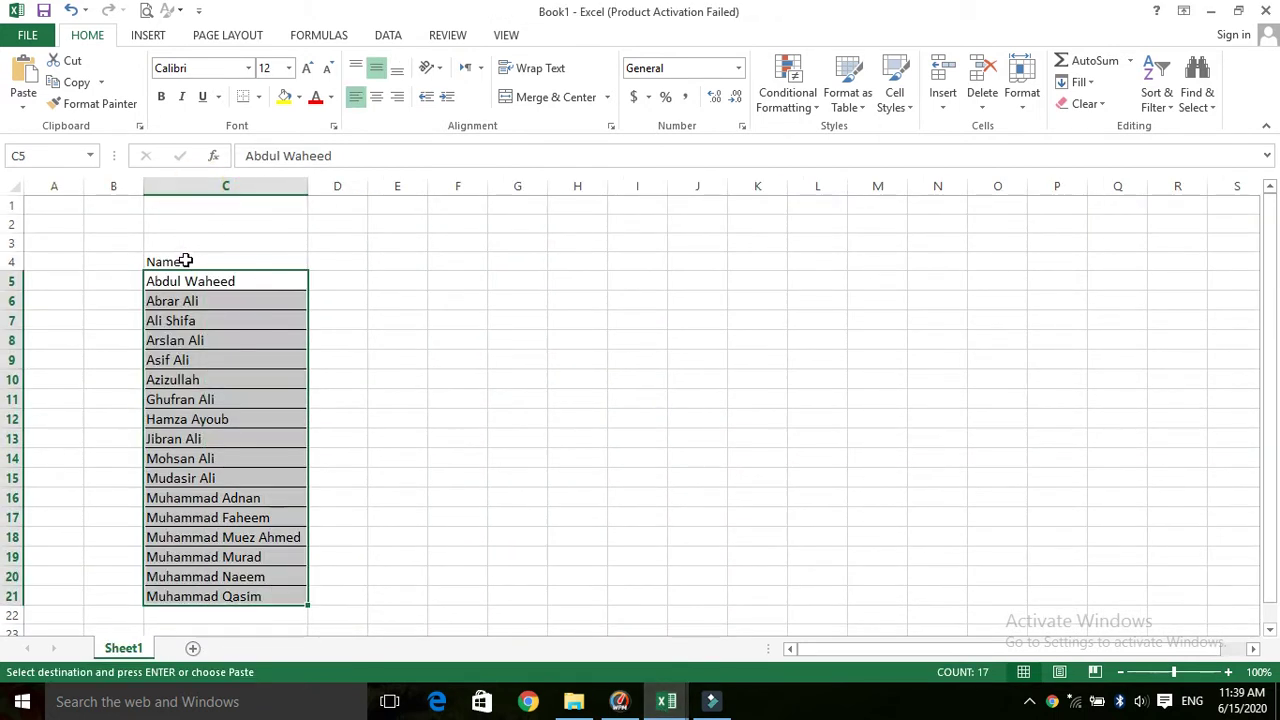
left_click(185, 262)
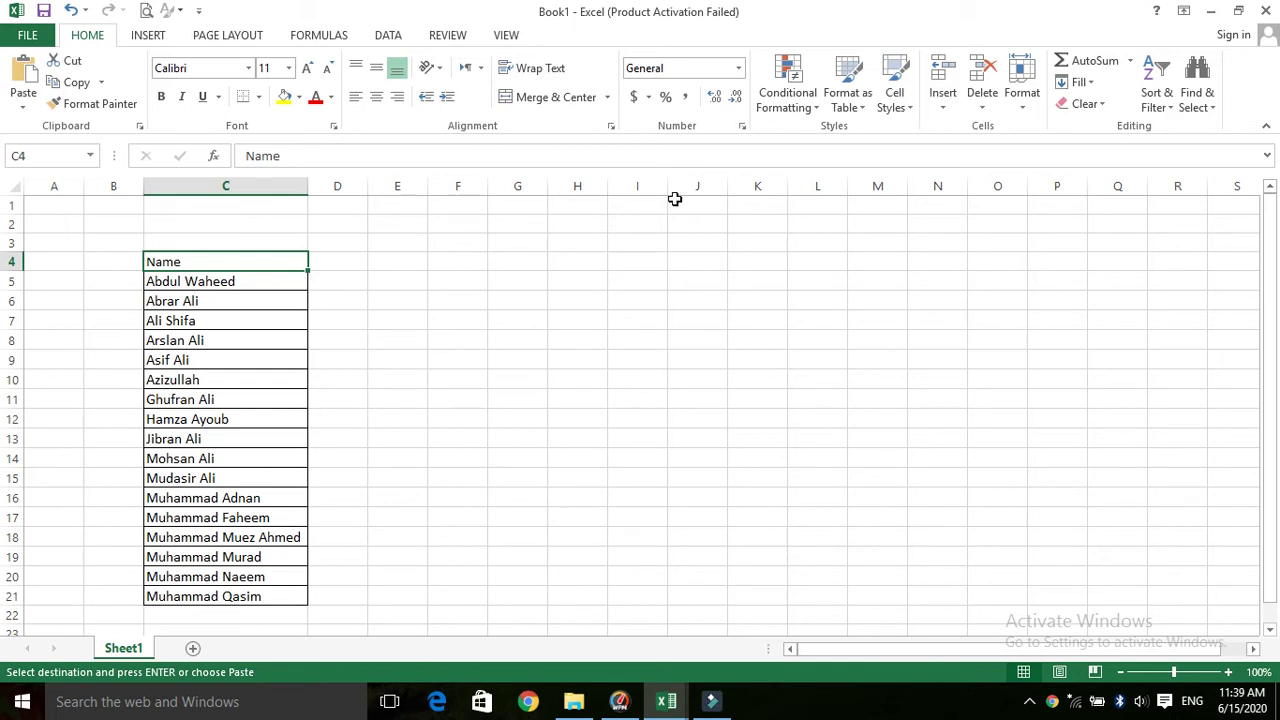
left_click(390, 35)
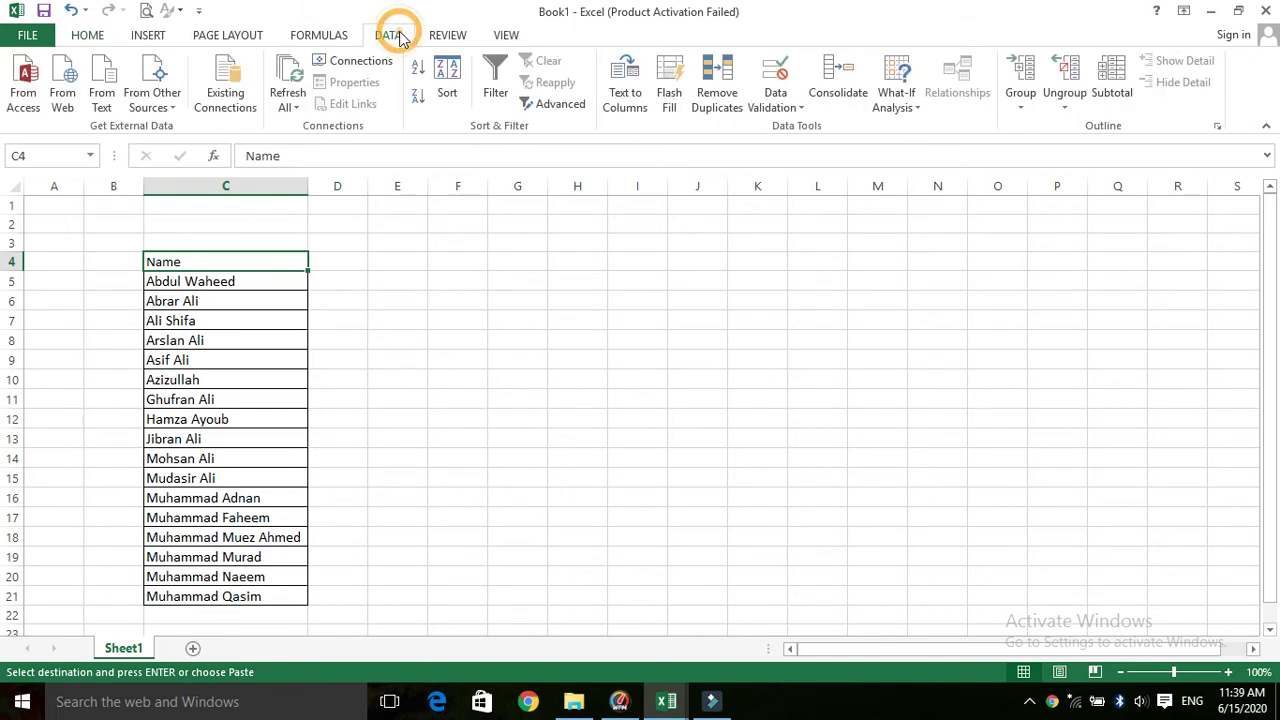
left_click(497, 93)
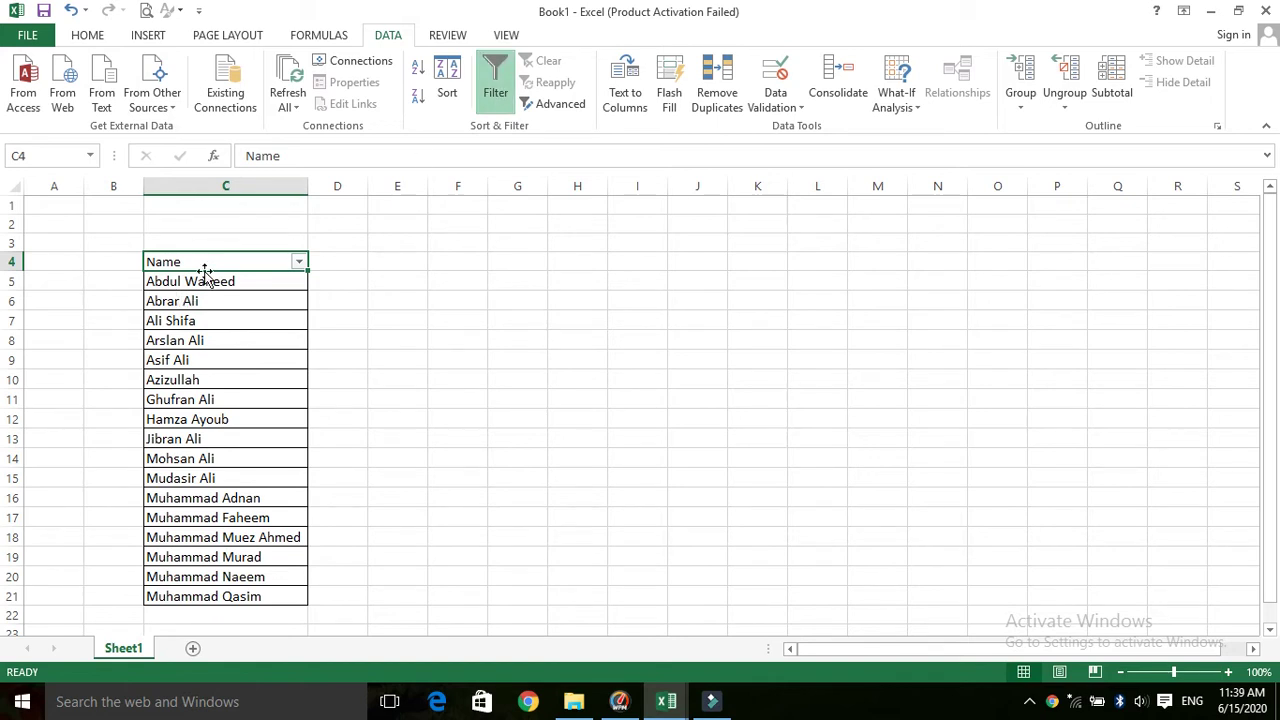
left_click(299, 262)
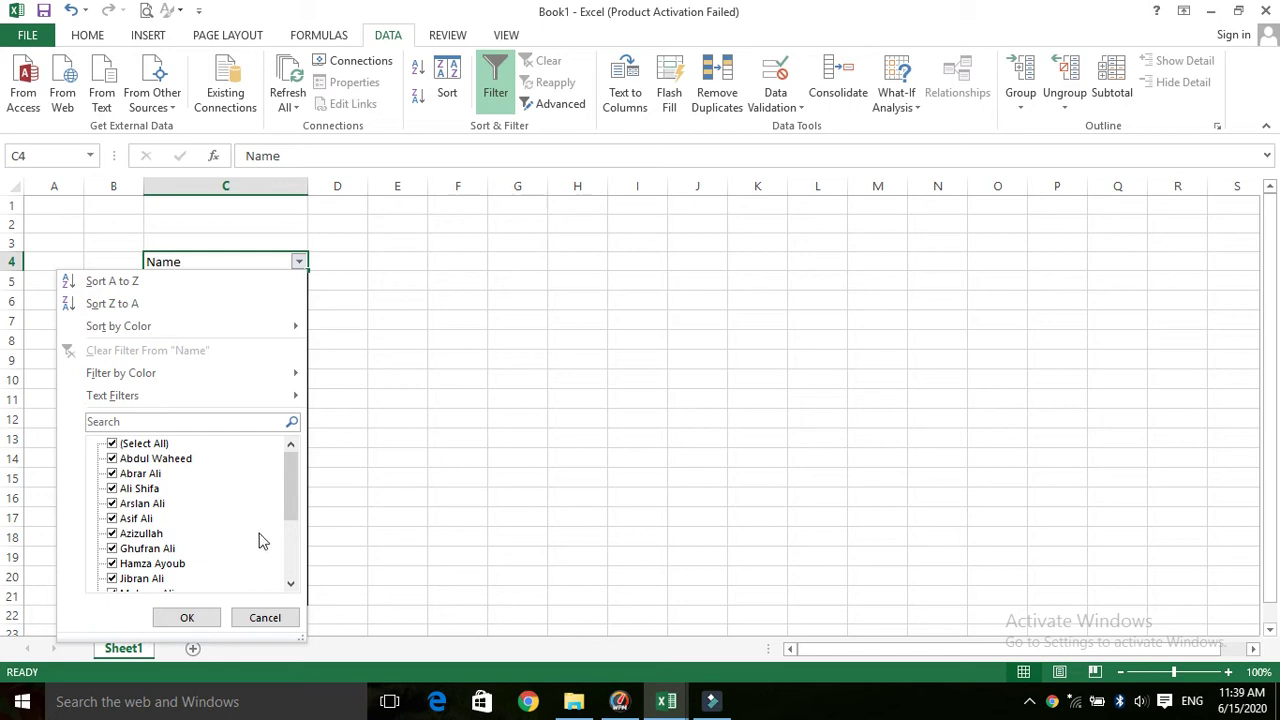
left_click(272, 619)
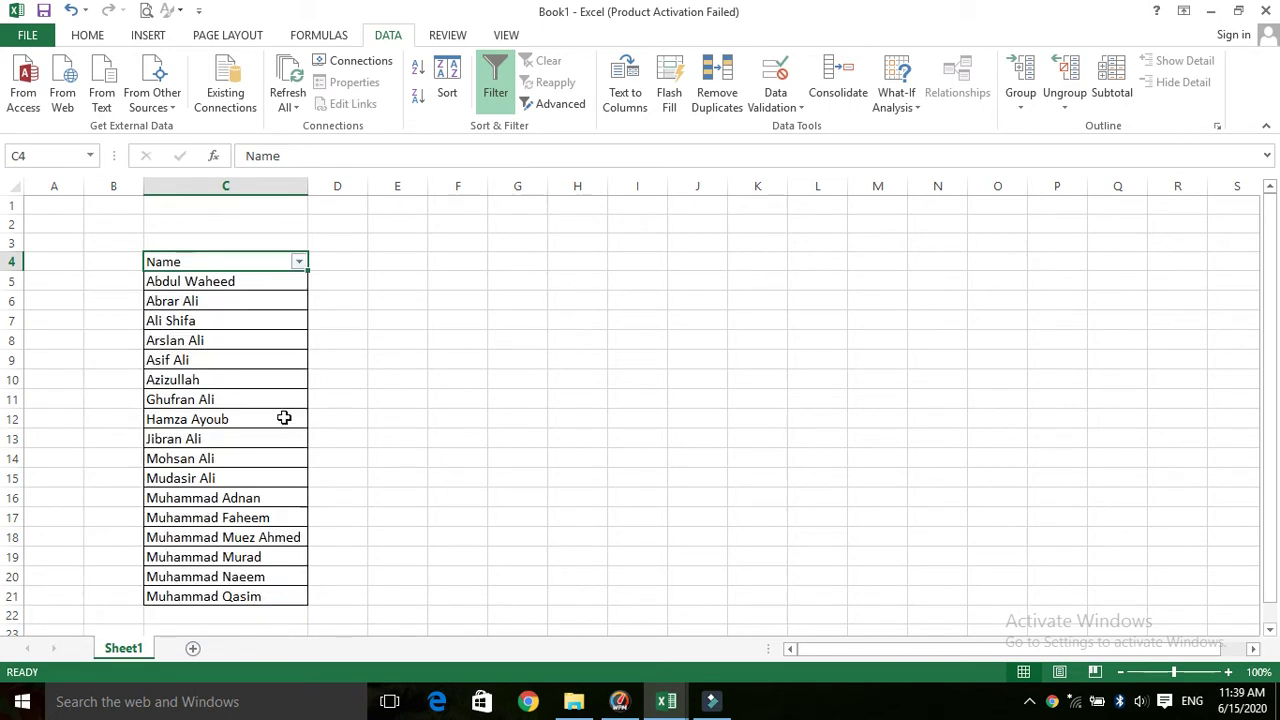
left_click(340, 260)
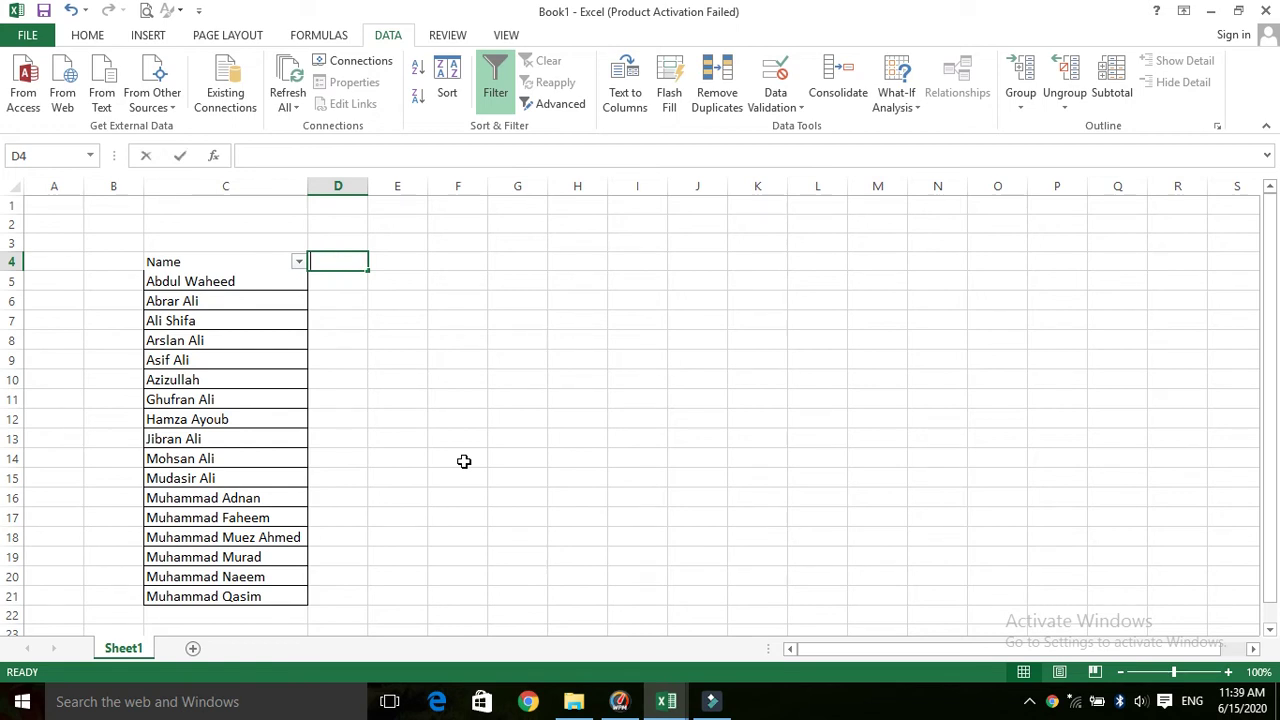
- Add the heading Pay in D4 and switch filtering off
type("PA")
key("BackSpace")
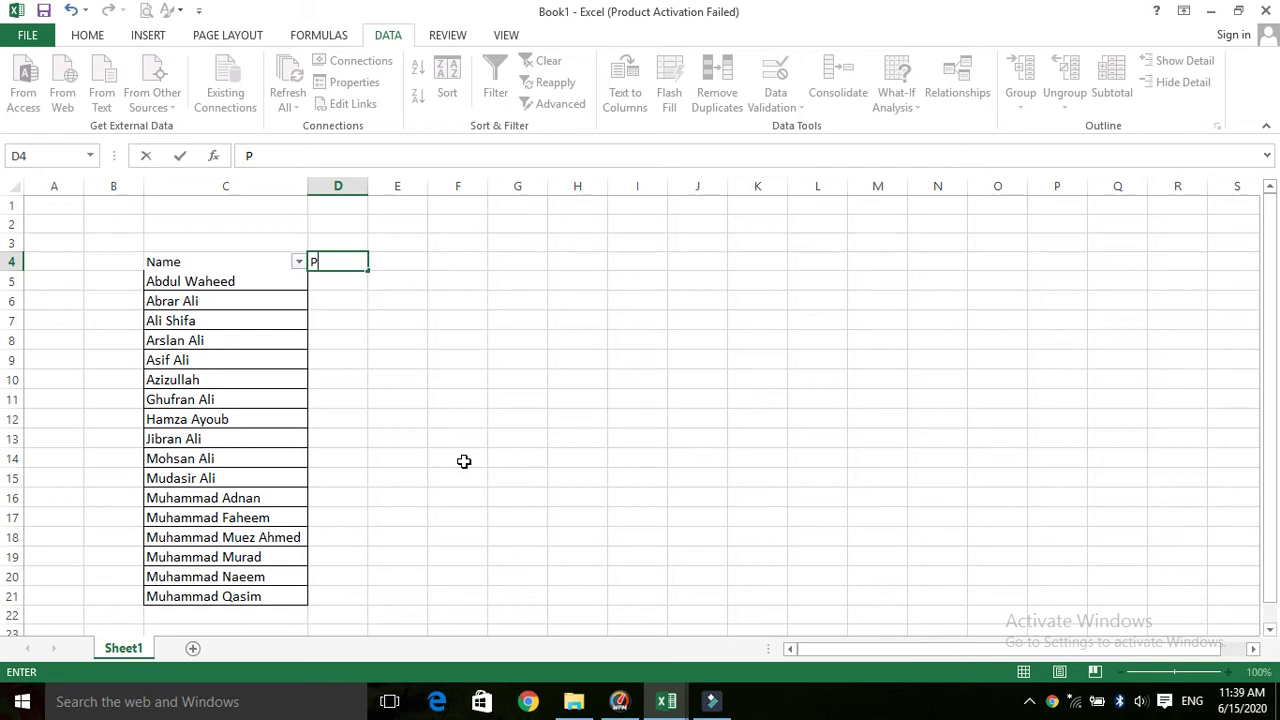
type("ay")
key("Return")
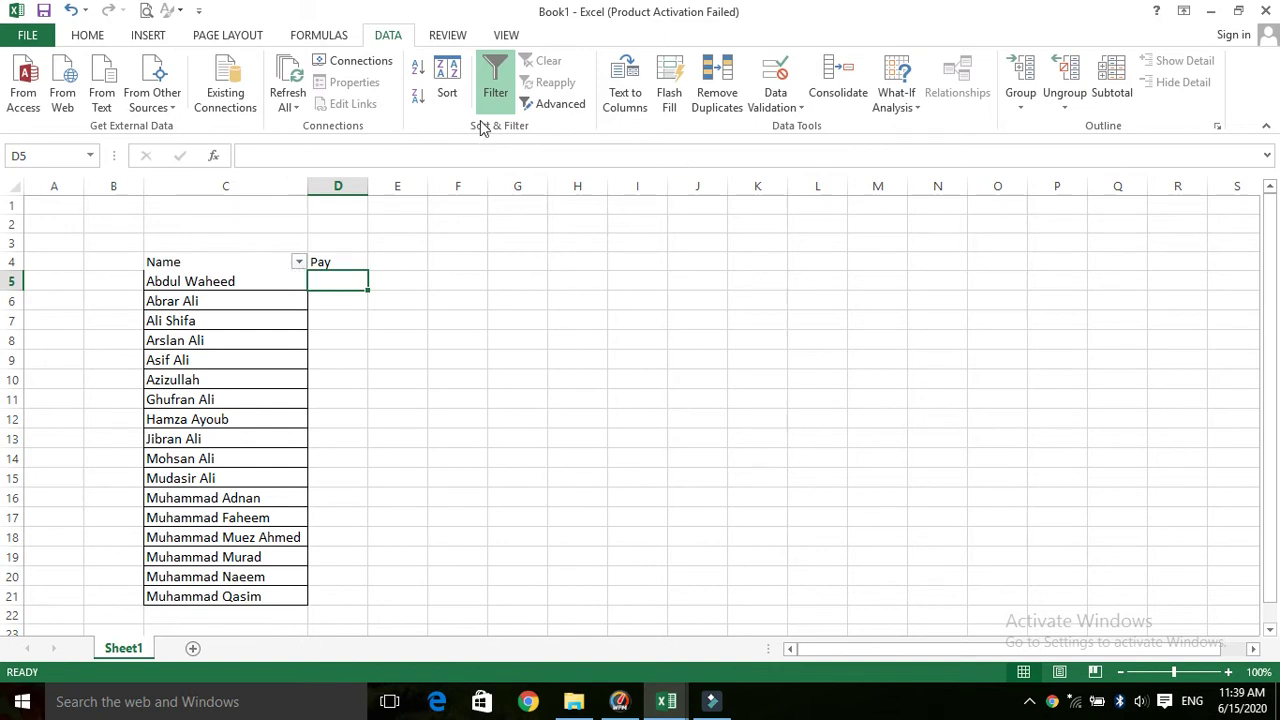
left_click(493, 82)
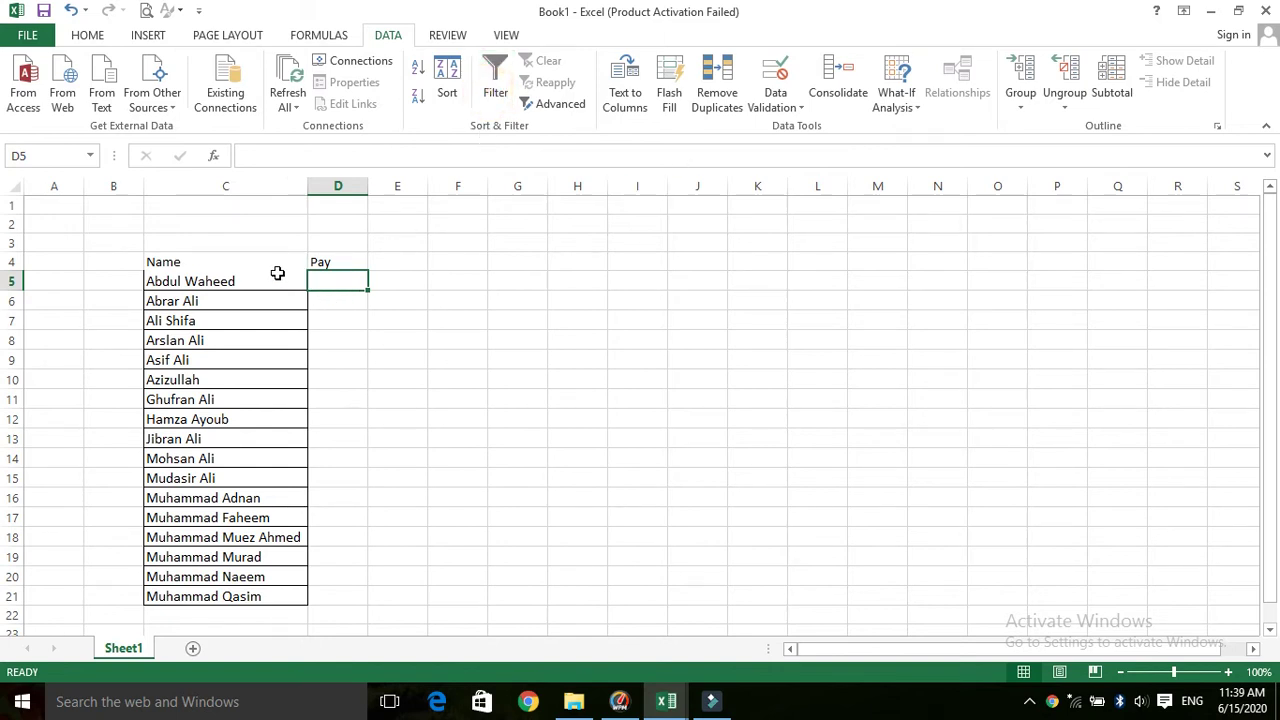
- Apply All Borders to the table C4:D21
left_click_drag(276, 263, 410, 366)
left_click_drag(352, 487, 333, 600)
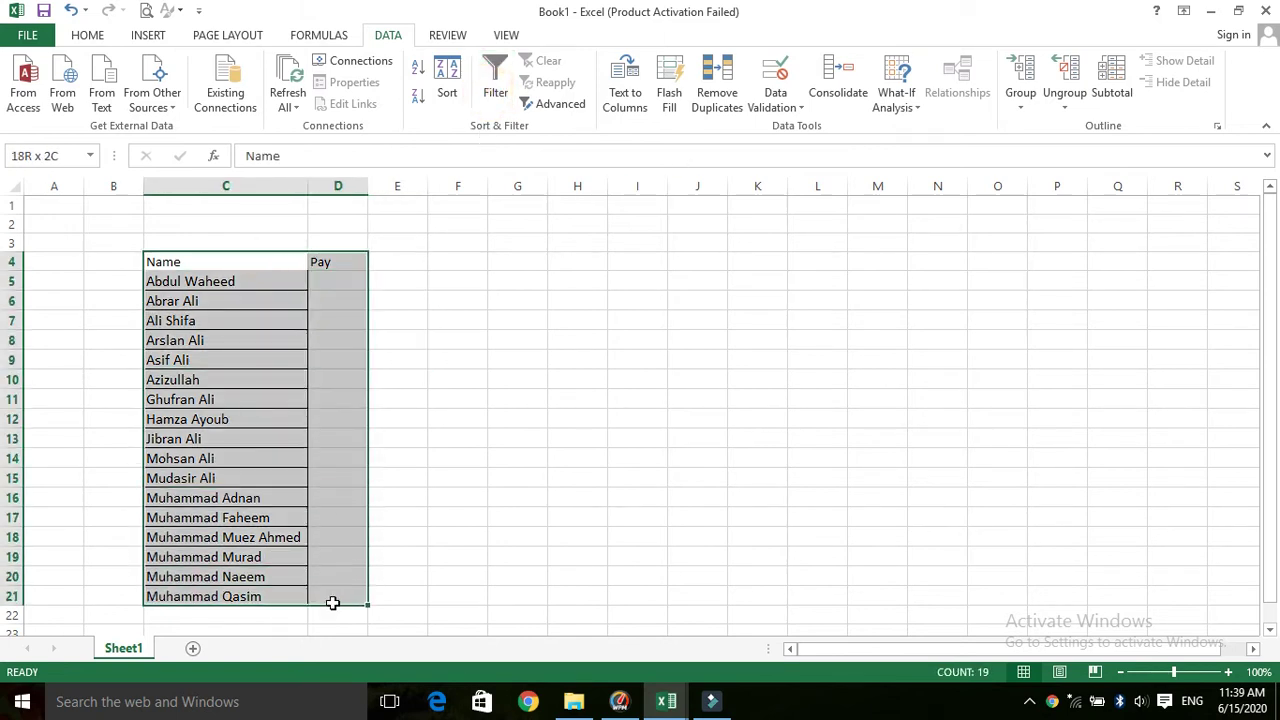
left_click(87, 35)
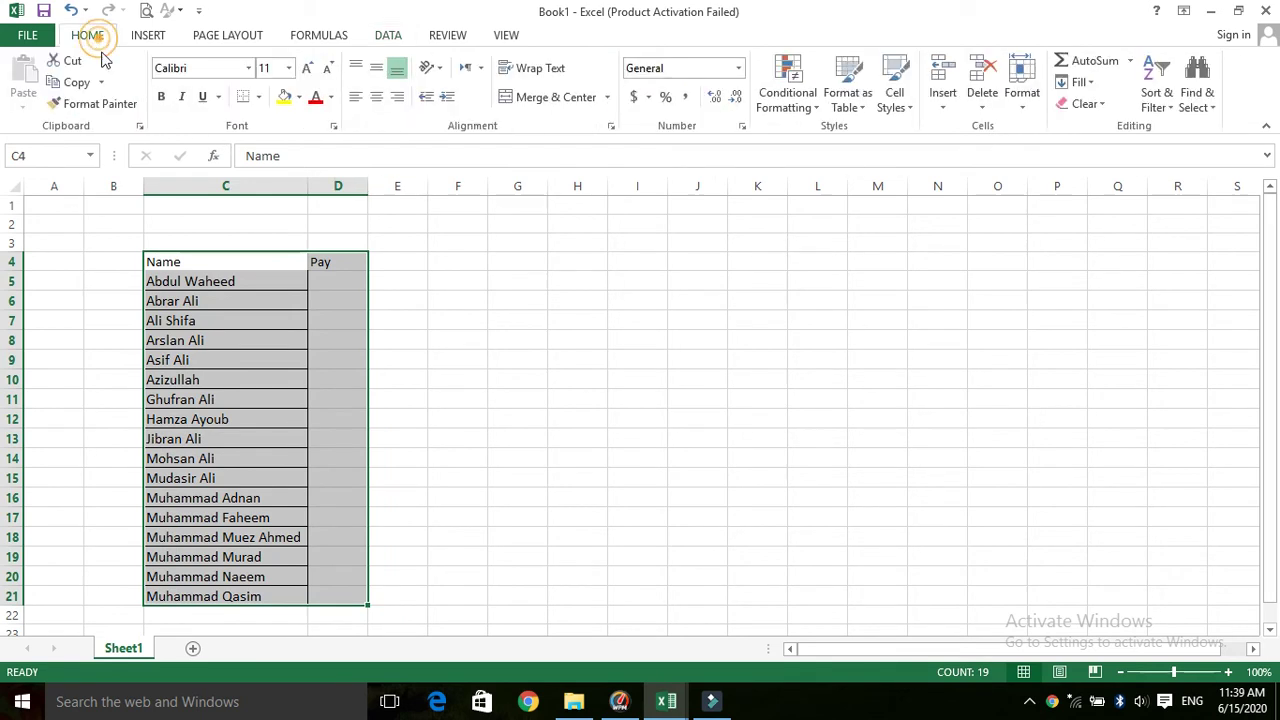
left_click(260, 97)
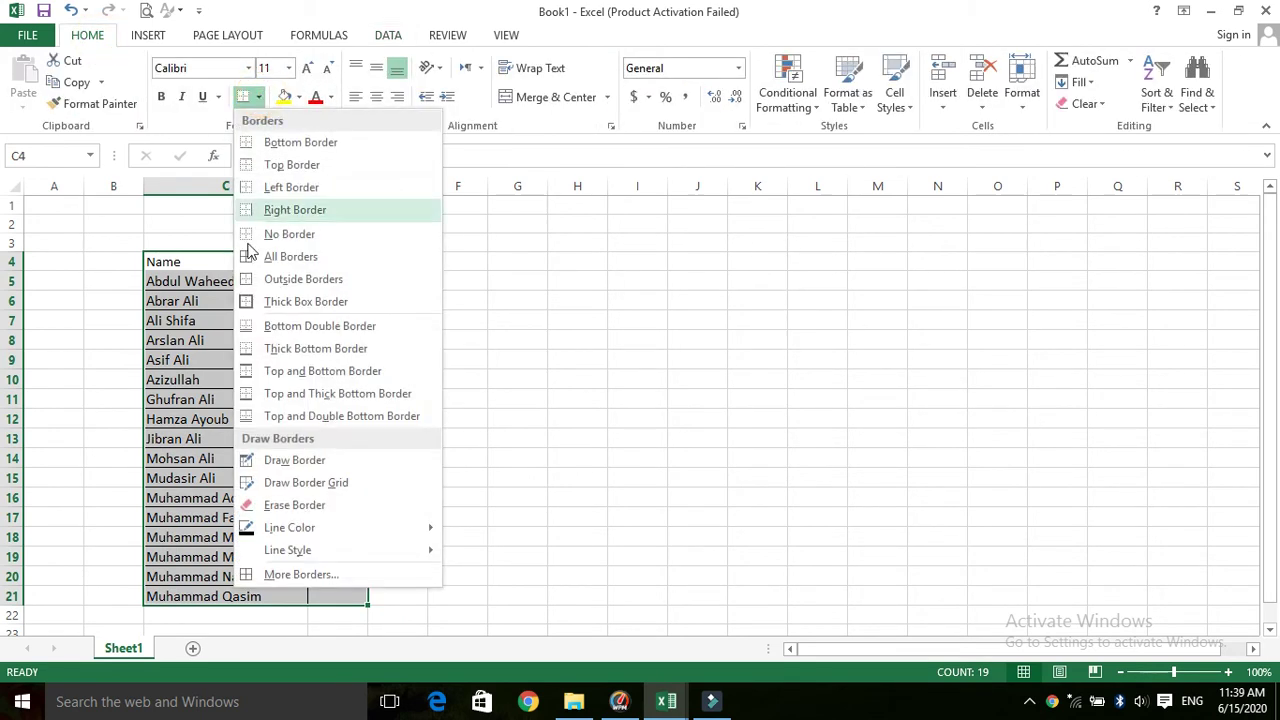
left_click(252, 258)
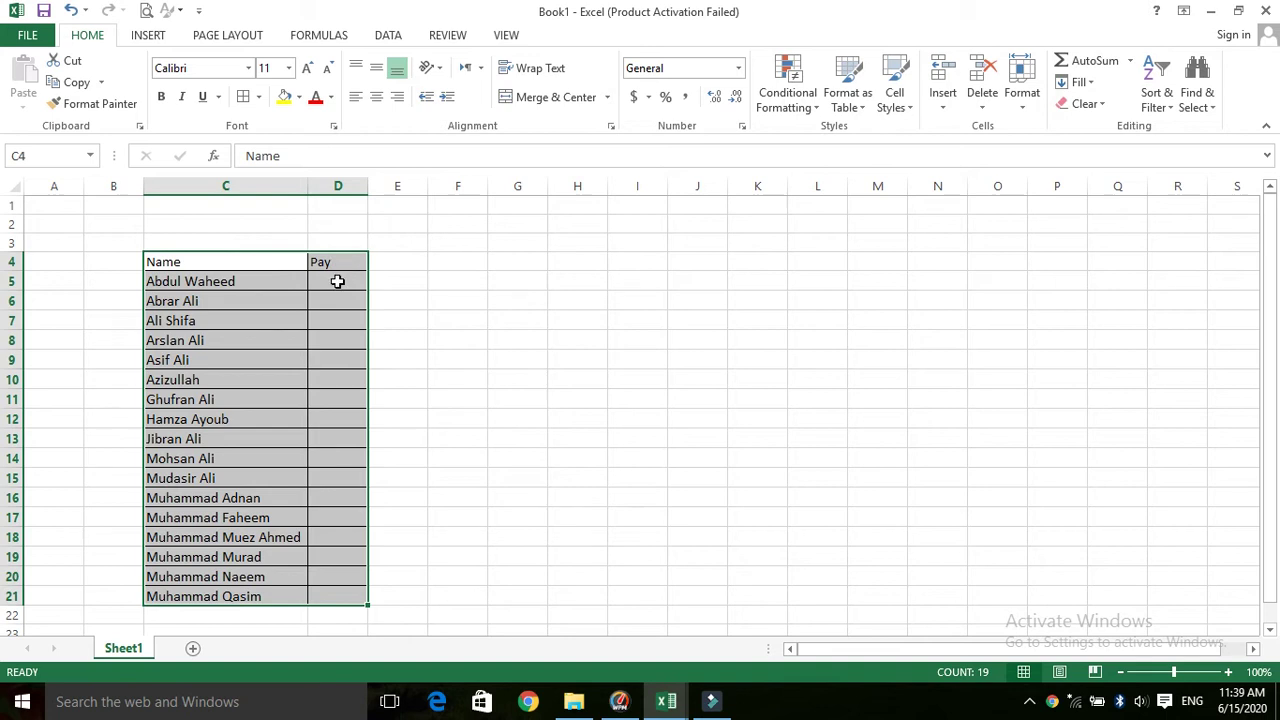
left_click(337, 280)
key("F2")
- Enter Paid in D5 and Non-Paid in D6, D7, D9 and D10, leaving D8 empty
type("Paid")
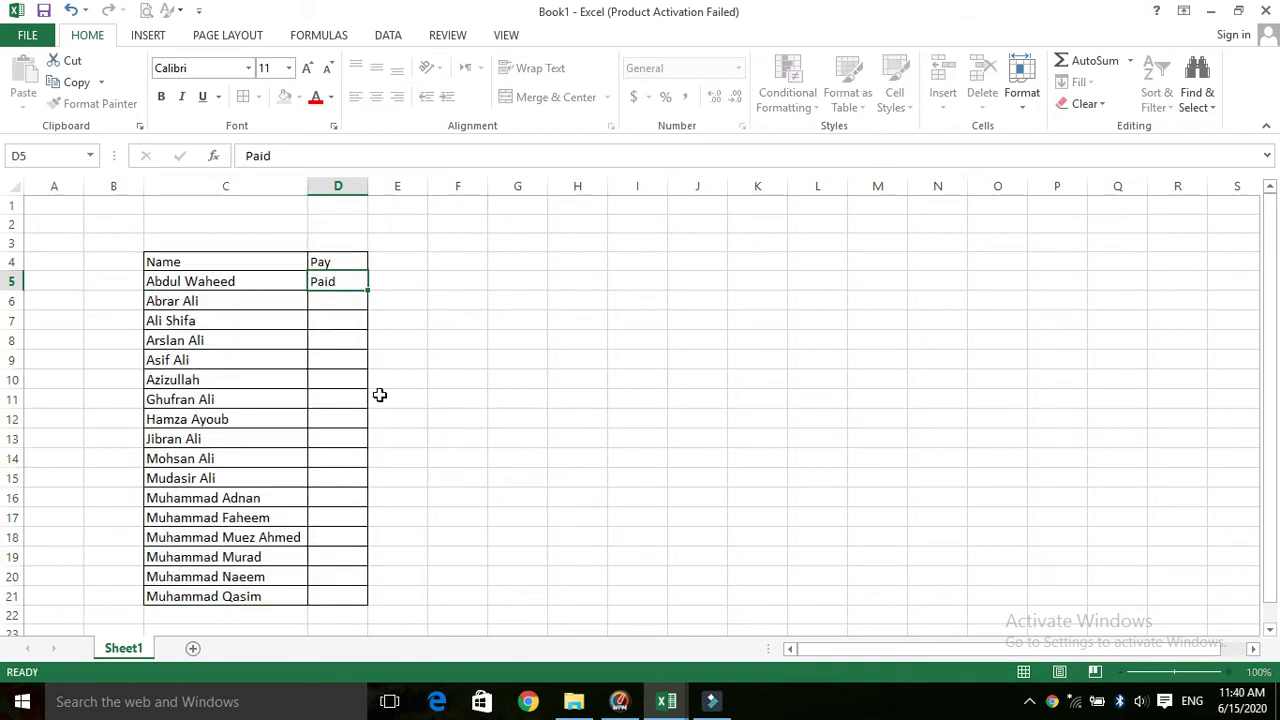
key("Return")
type("No")
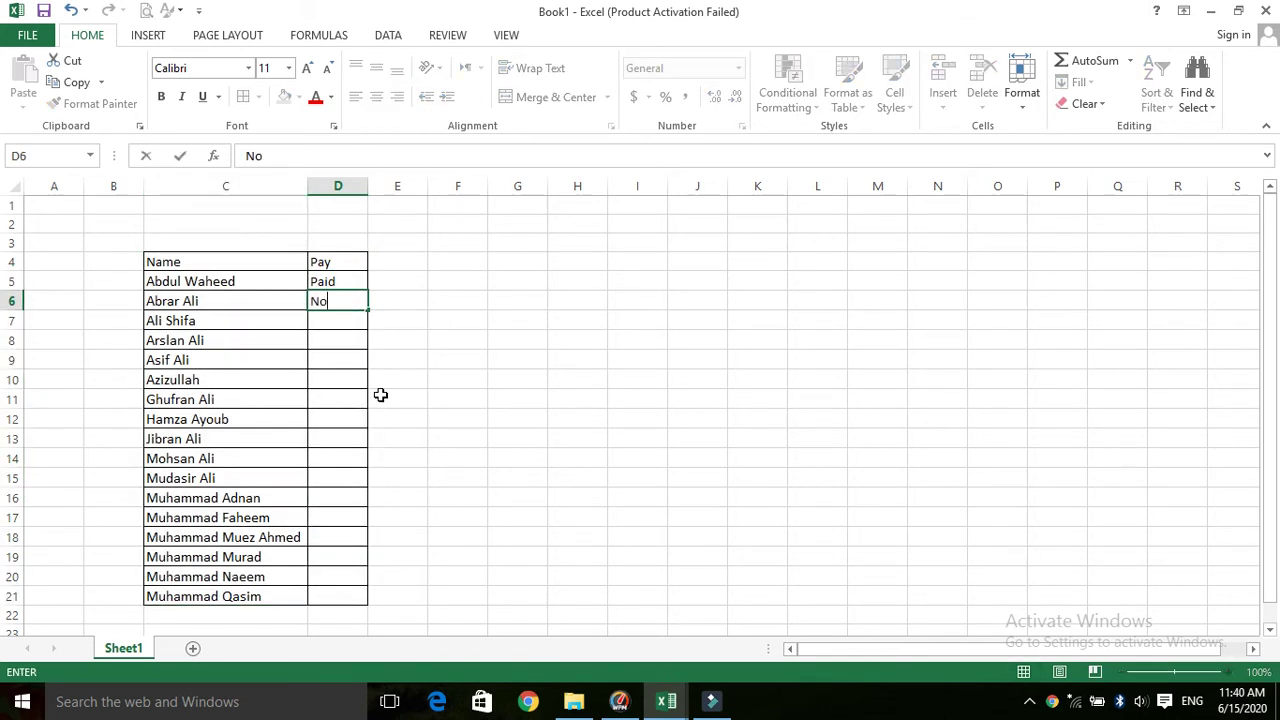
type("n-Paid")
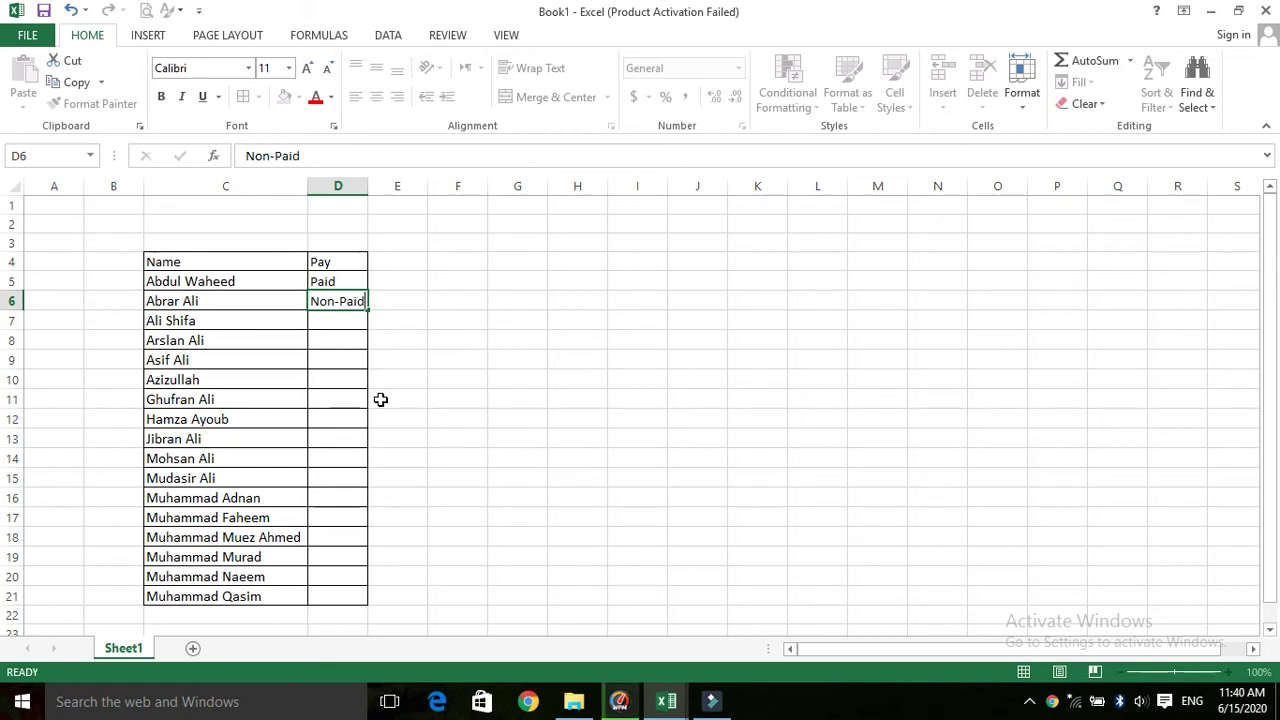
key("Return")
type("Non-Paid")
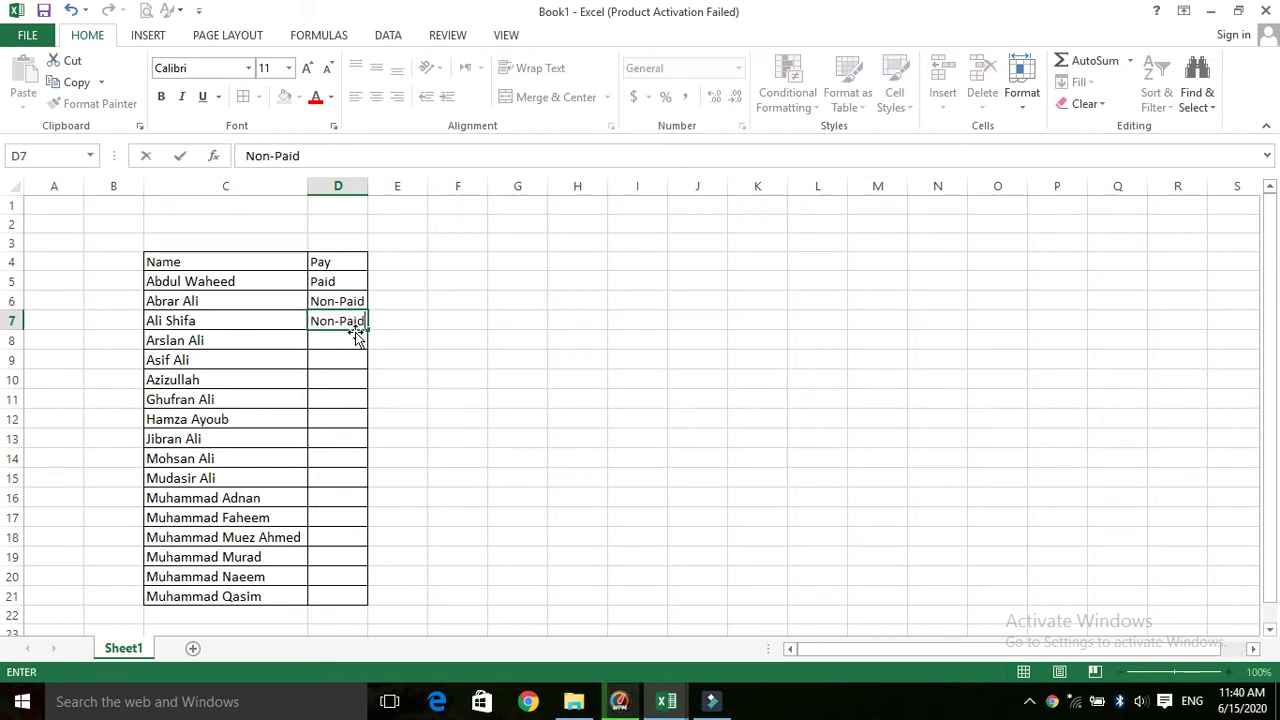
key("Return")
key("Return")
type("N")
key("Return")
type("Np")
key("Return")
type("p")
- Continue the Pay column with Paid entries, then Non-Paid in D15 and D16, fixing D15
key("Return")
type("p")
key("Return")
type("p")
key("Return")
type("p")
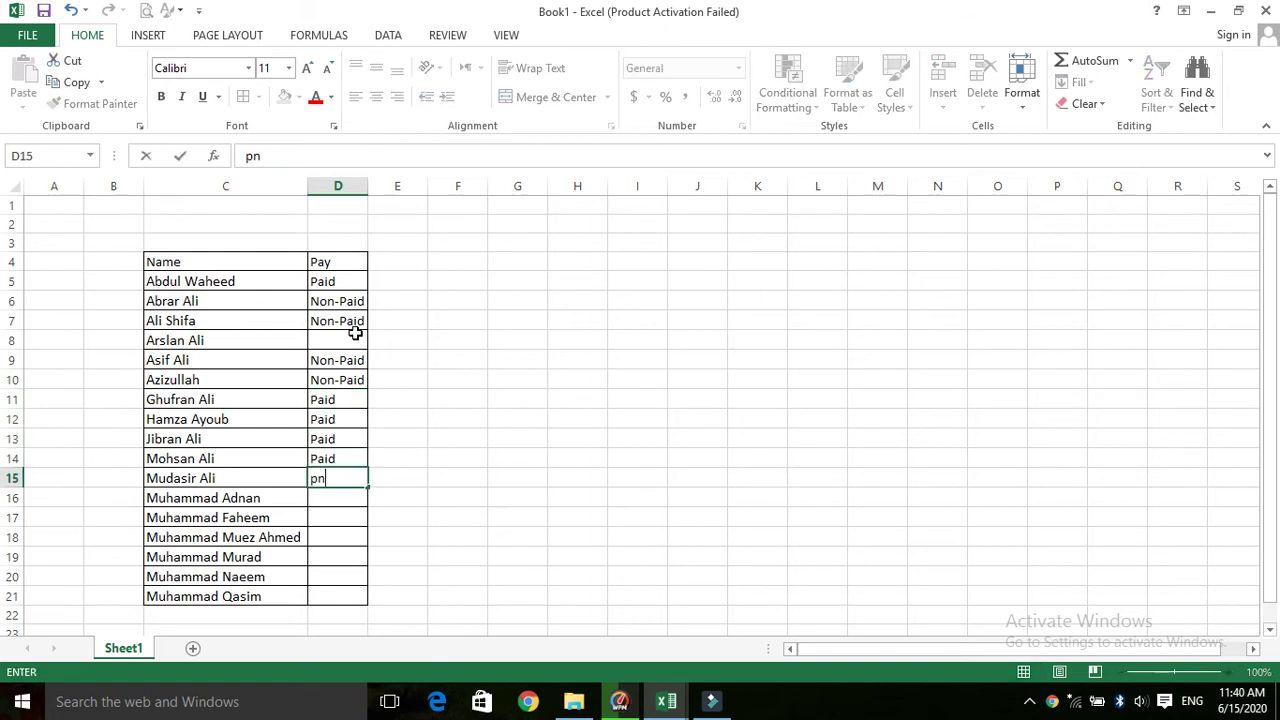
type("n")
key("Return")
type("n-Paid")
key("Up")
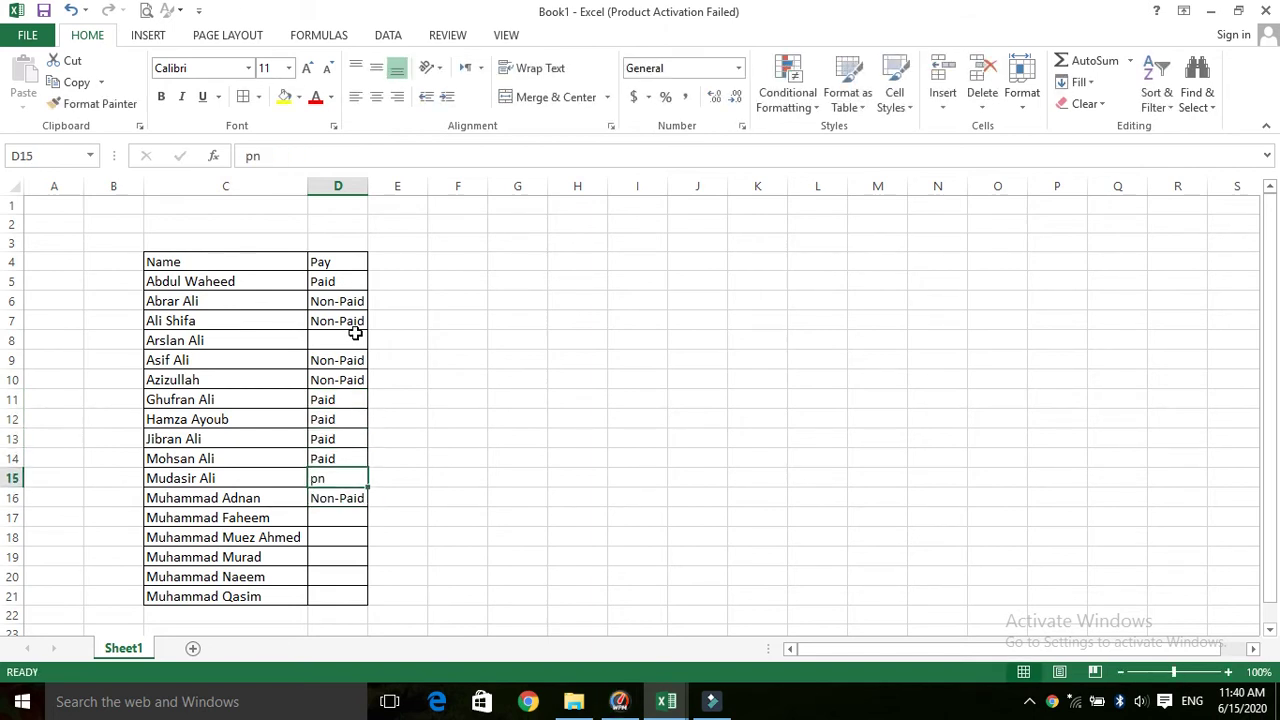
type("n")
key("Return")
key("Return")
type("Non")
- Fill D17 to D21 with Non-Paid or Paid, correct D20 to Paid, and enter Paid in D8
key("Return")
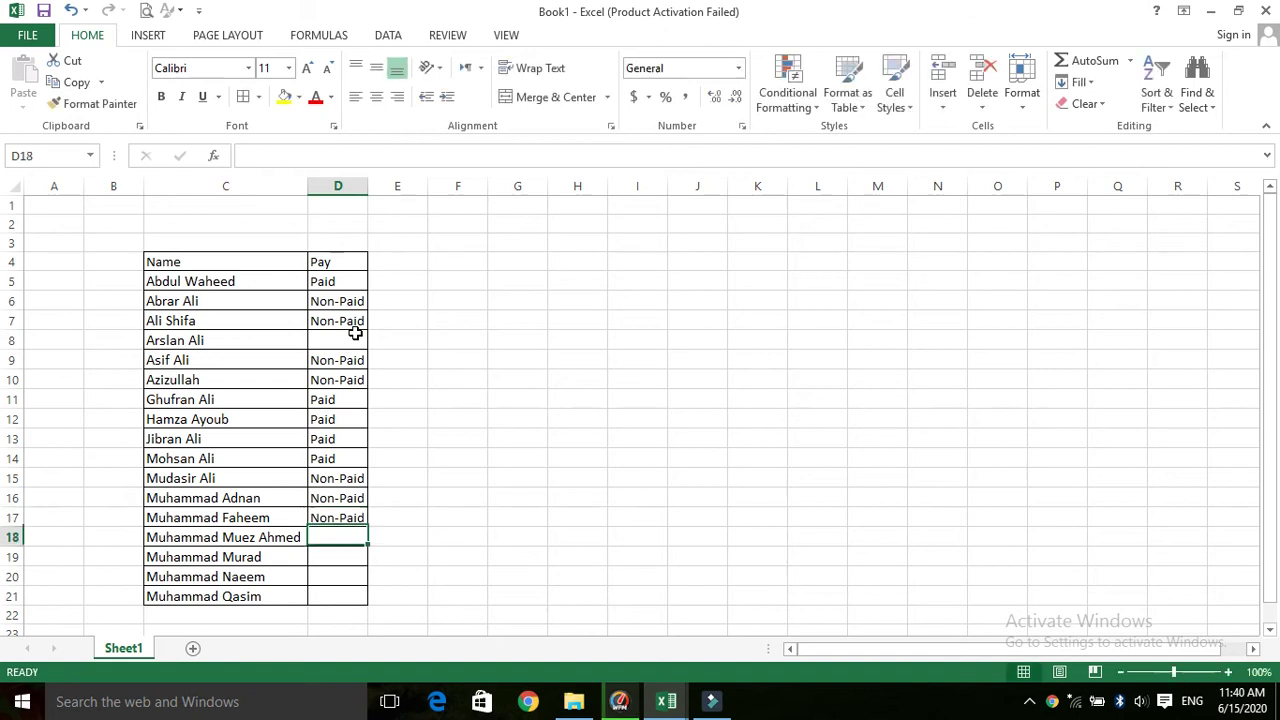
type("p")
key("Return")
type("Non-Paid")
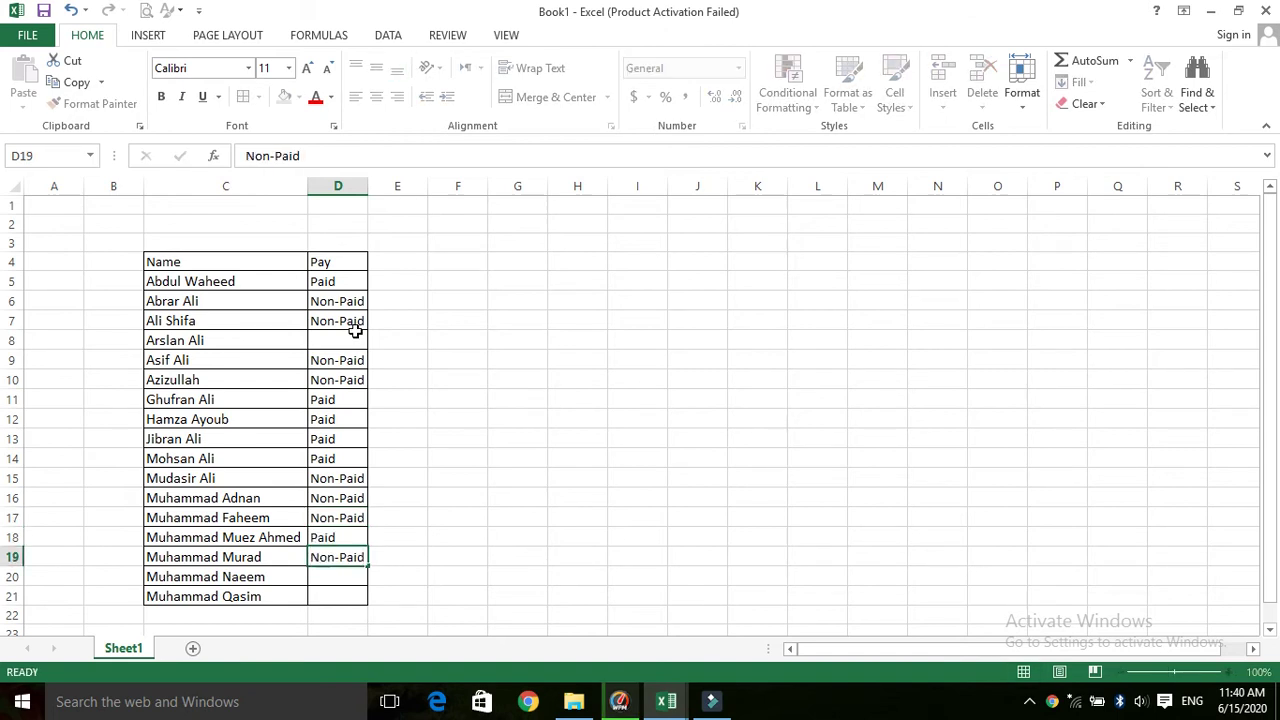
key("Return")
type("pn")
key("Return")
type("n")
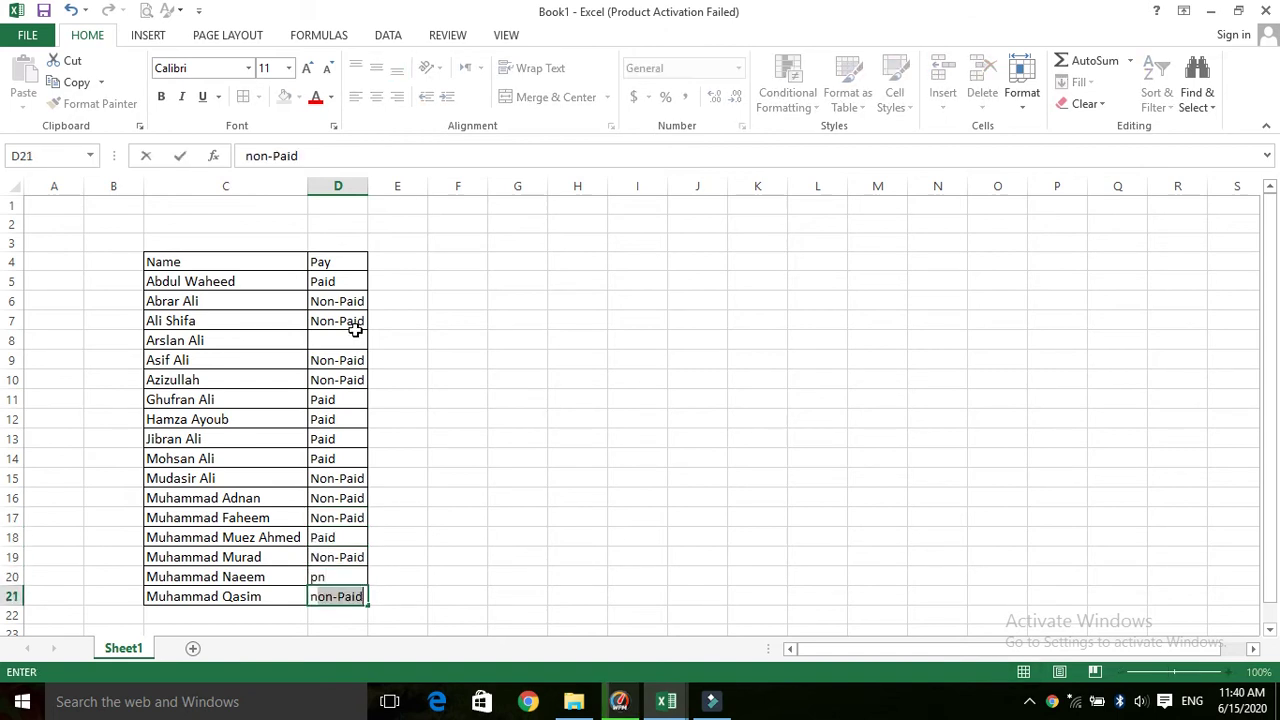
key("Up")
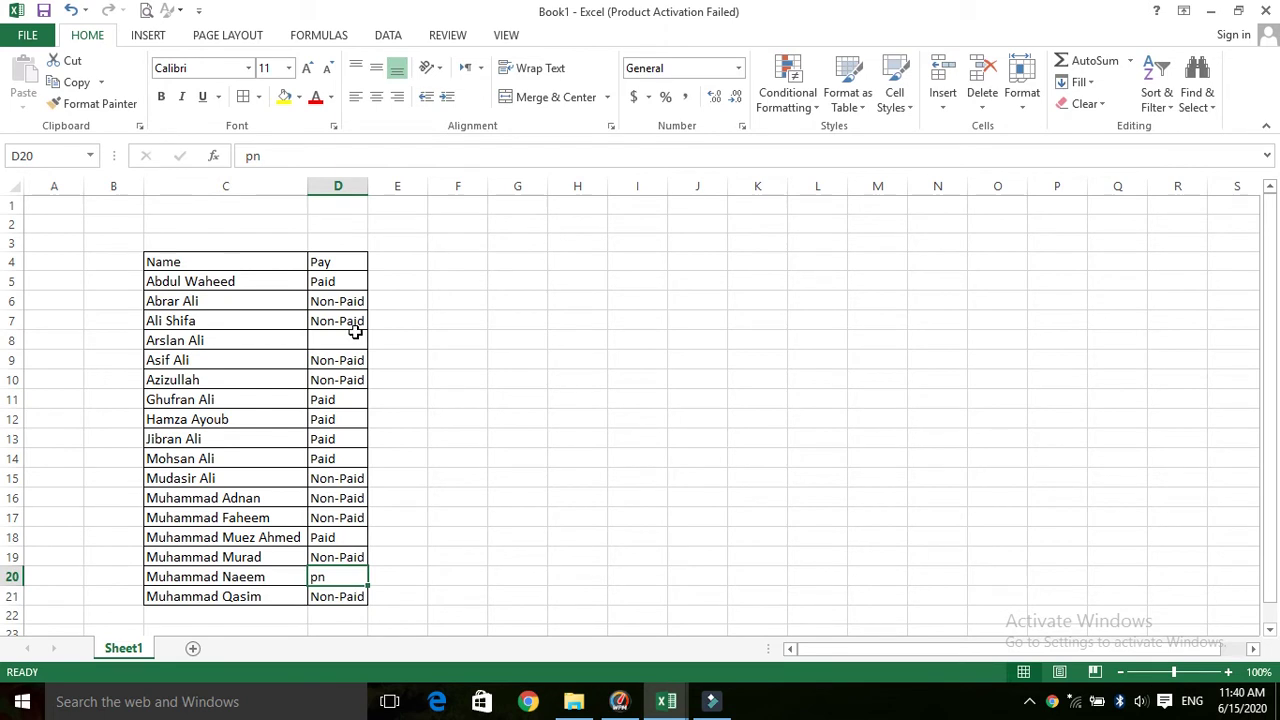
type("p")
key("Up")
key("Up")
key("Up")
key("Up")
key("Up")
key("Up")
key("Up")
key("Up")
key("Up")
key("Up")
key("Up")
key("Up")
key("Up")
key("Down")
type("p")
key("Up")
key("Up")
key("Up")
key("Up")
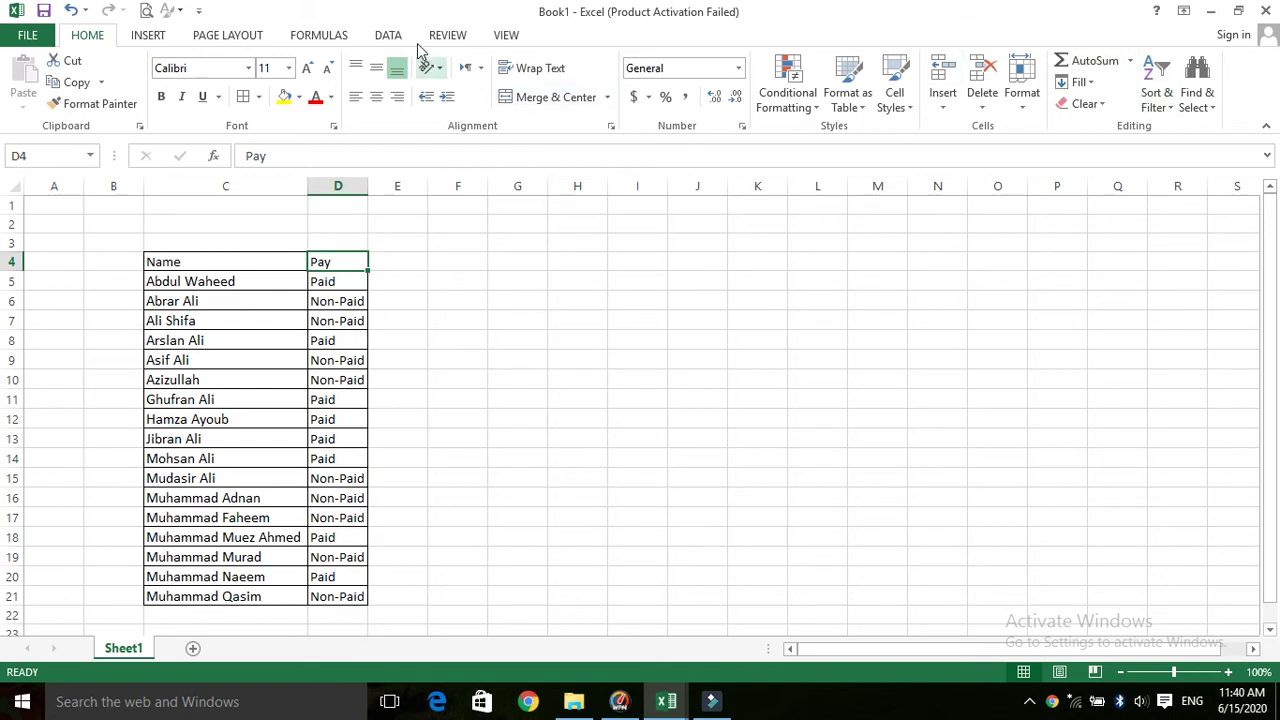
left_click(387, 35)
- Turn on filtering and show only the Non-Paid rows in the Pay column
left_click(497, 77)
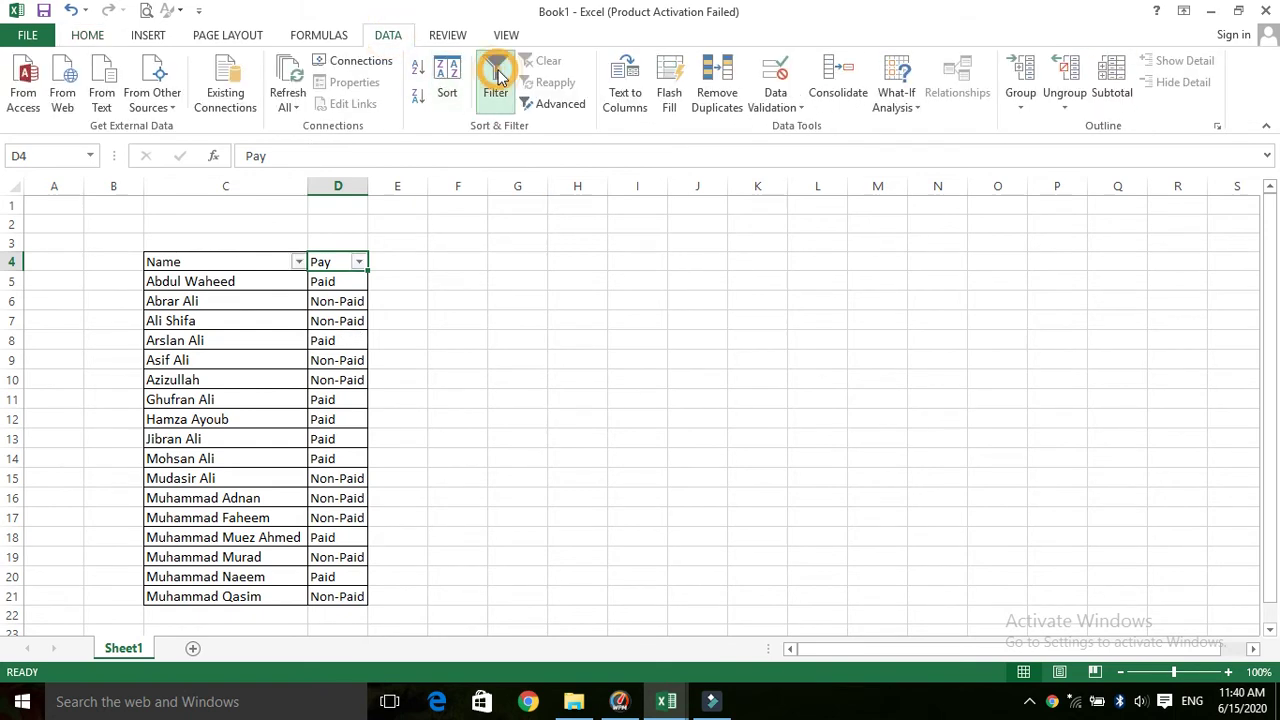
left_click(359, 262)
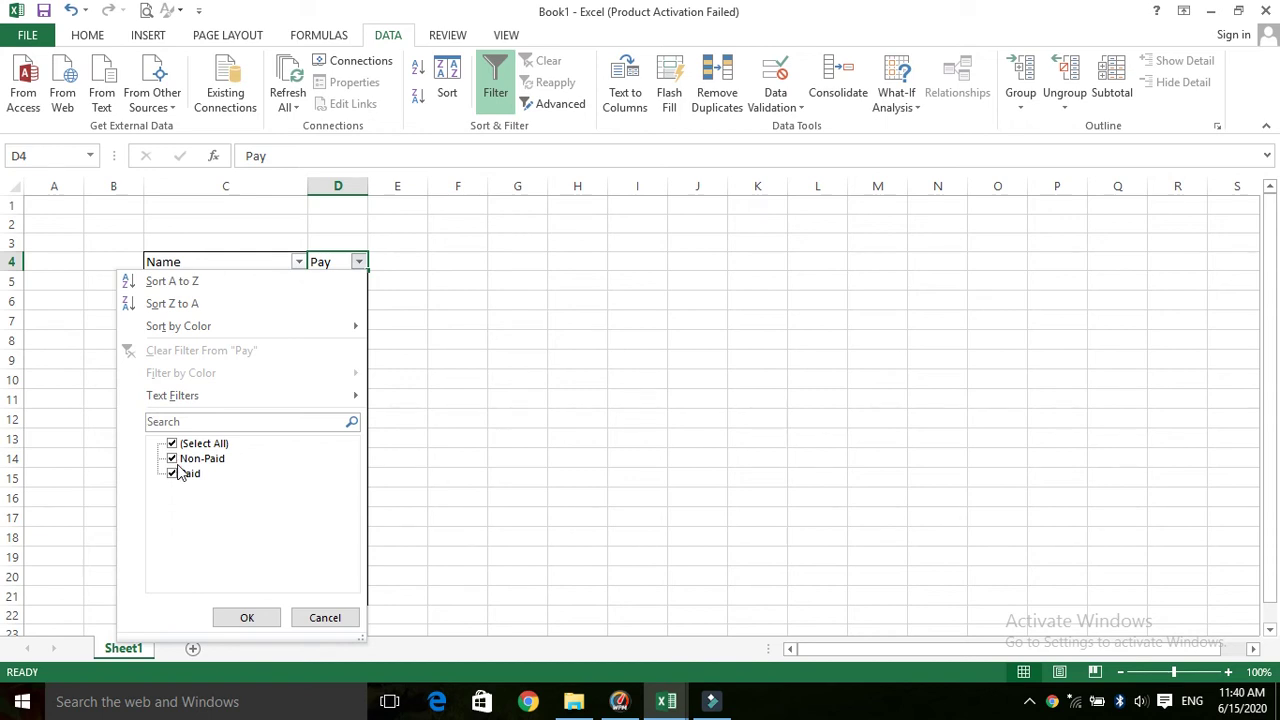
left_click(172, 471)
left_click(172, 475)
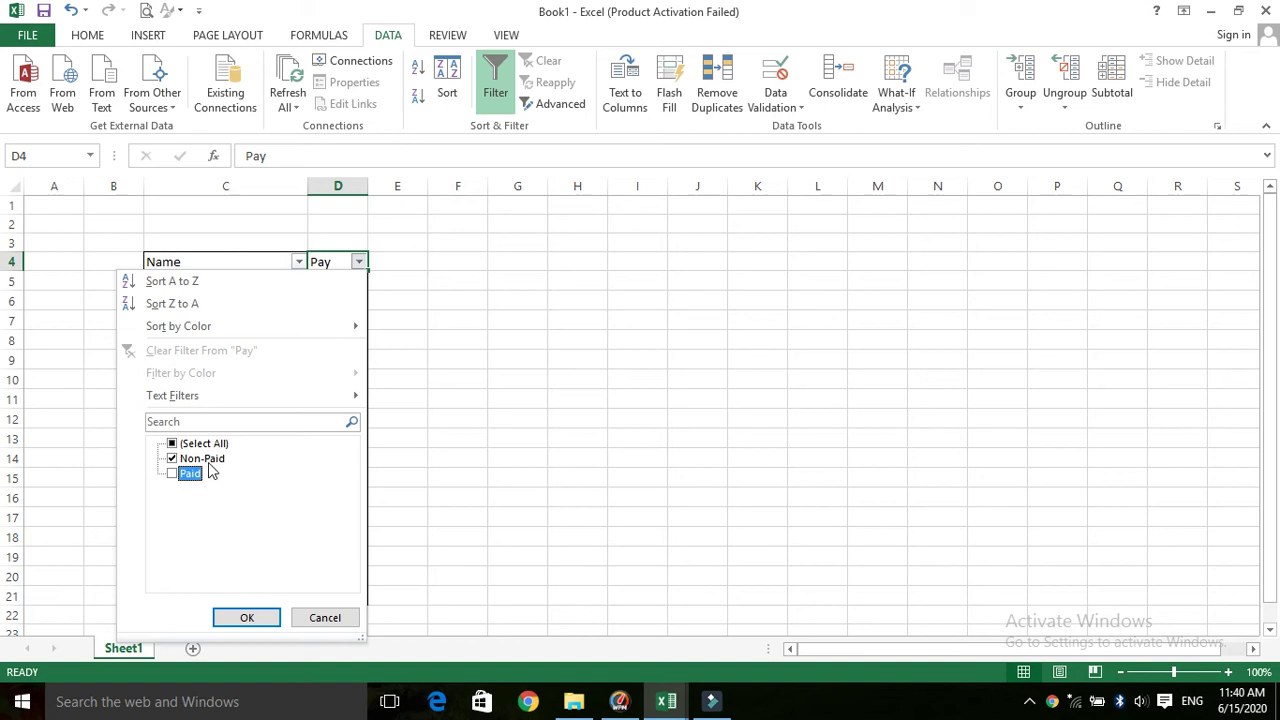
left_click(247, 617)
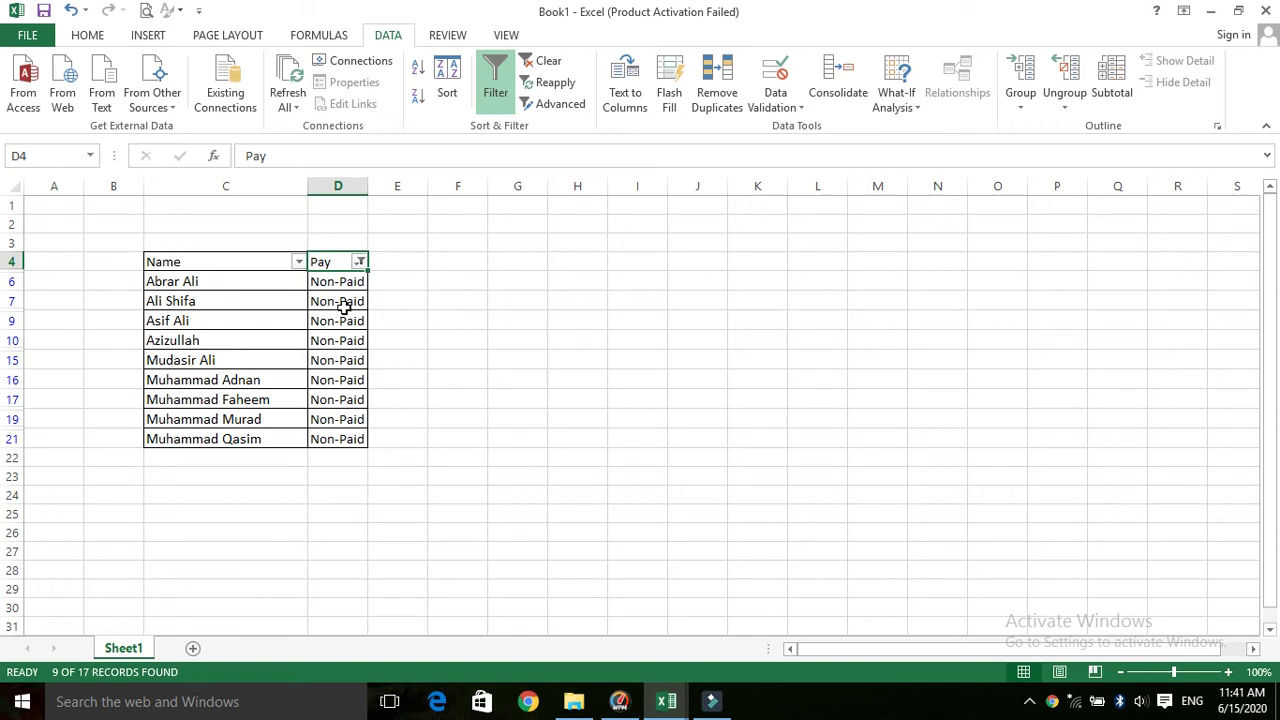
- Clear the Pay filter so all 17 students show again
left_click(359, 261)
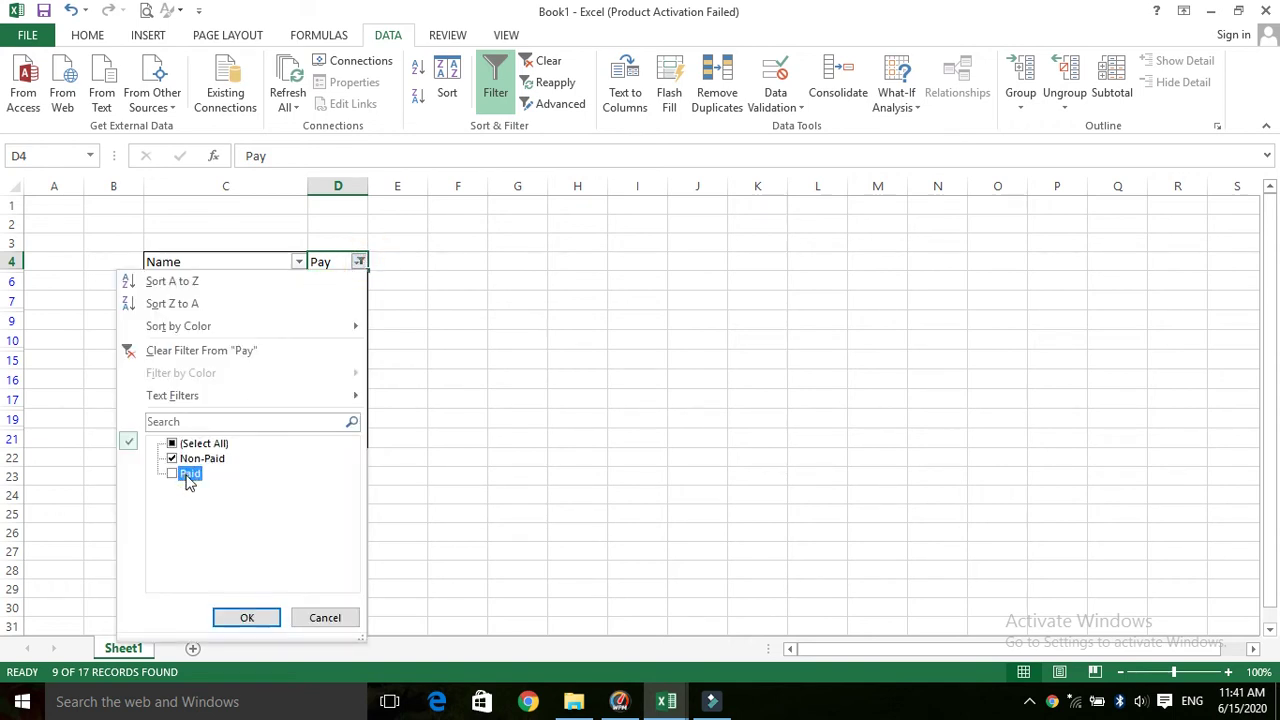
left_click(243, 615)
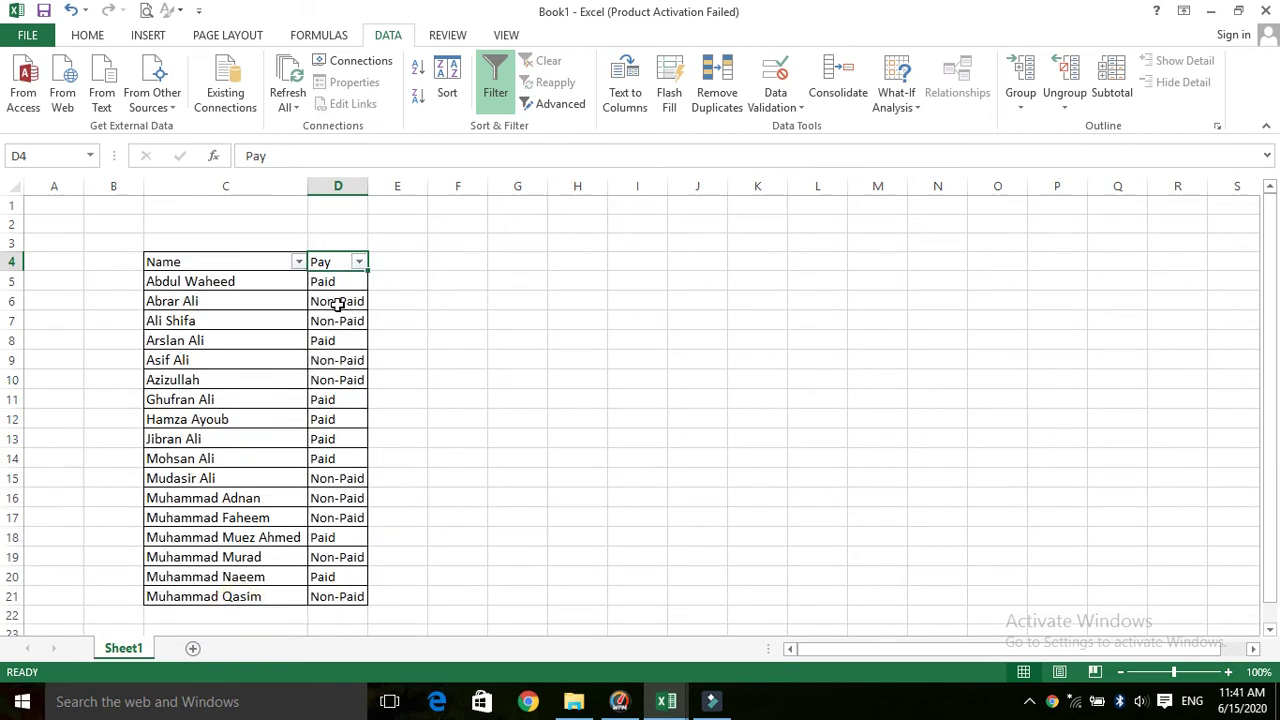
left_click_drag(338, 304, 337, 320)
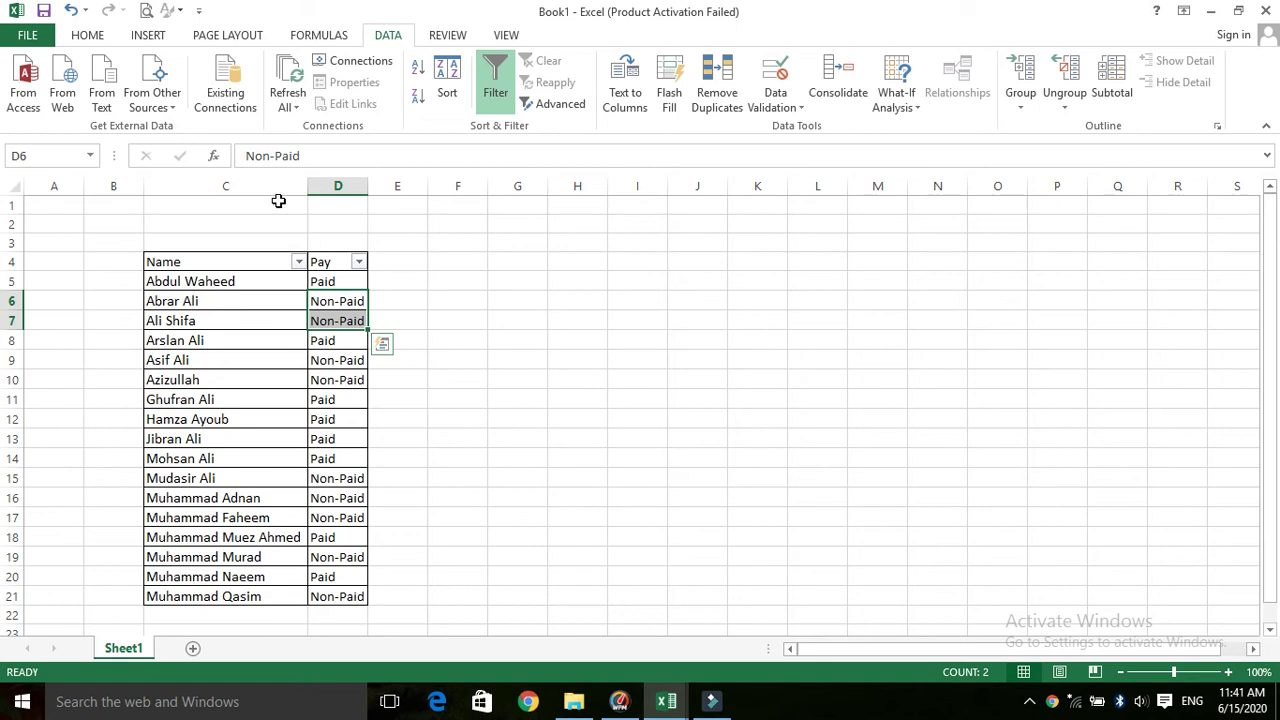
- Fill Pay cells D6:D7, D12:D15 and D18:D20 with yellow
left_click(92, 35)
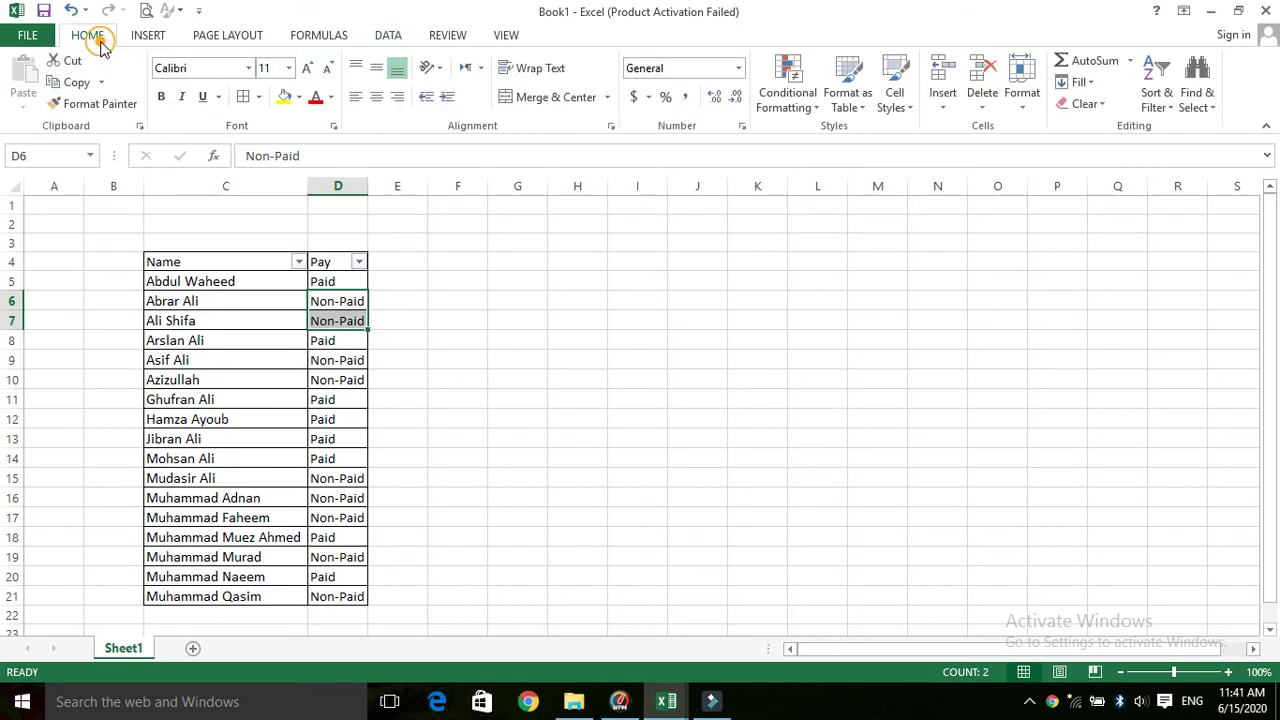
left_click(283, 97)
left_click_drag(335, 420, 336, 480)
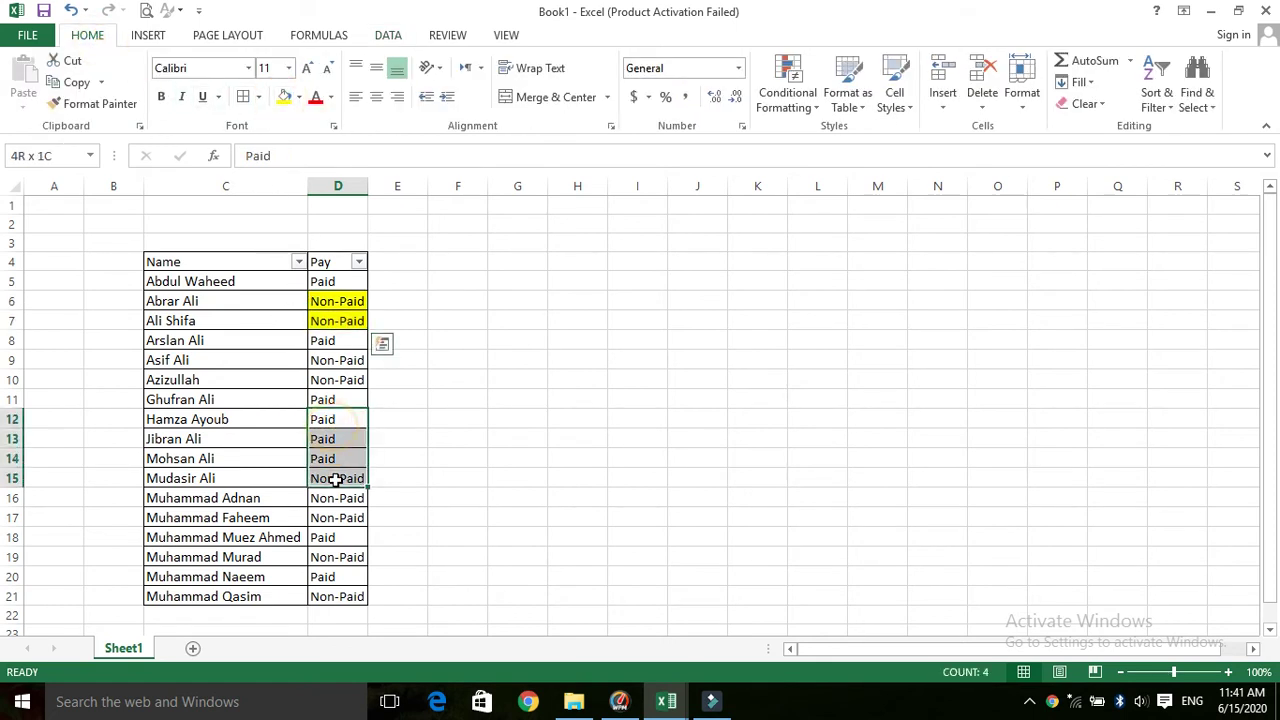
left_click(284, 97)
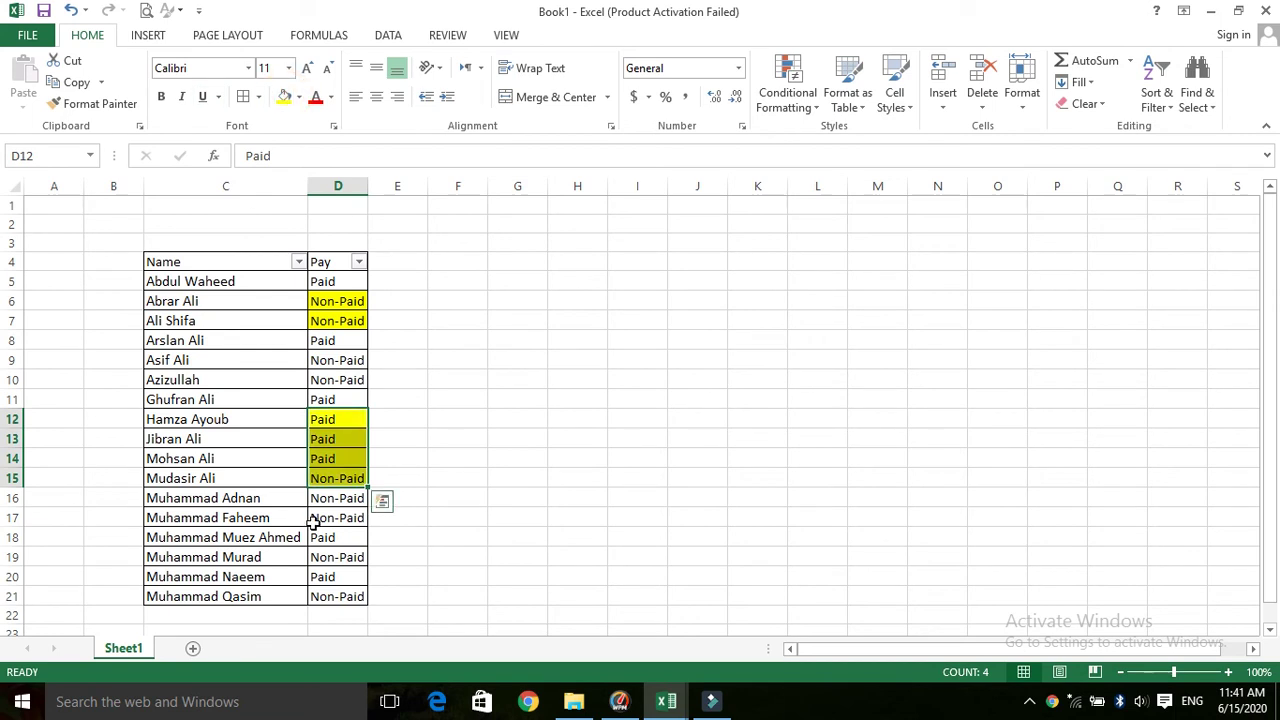
left_click_drag(333, 538, 331, 577)
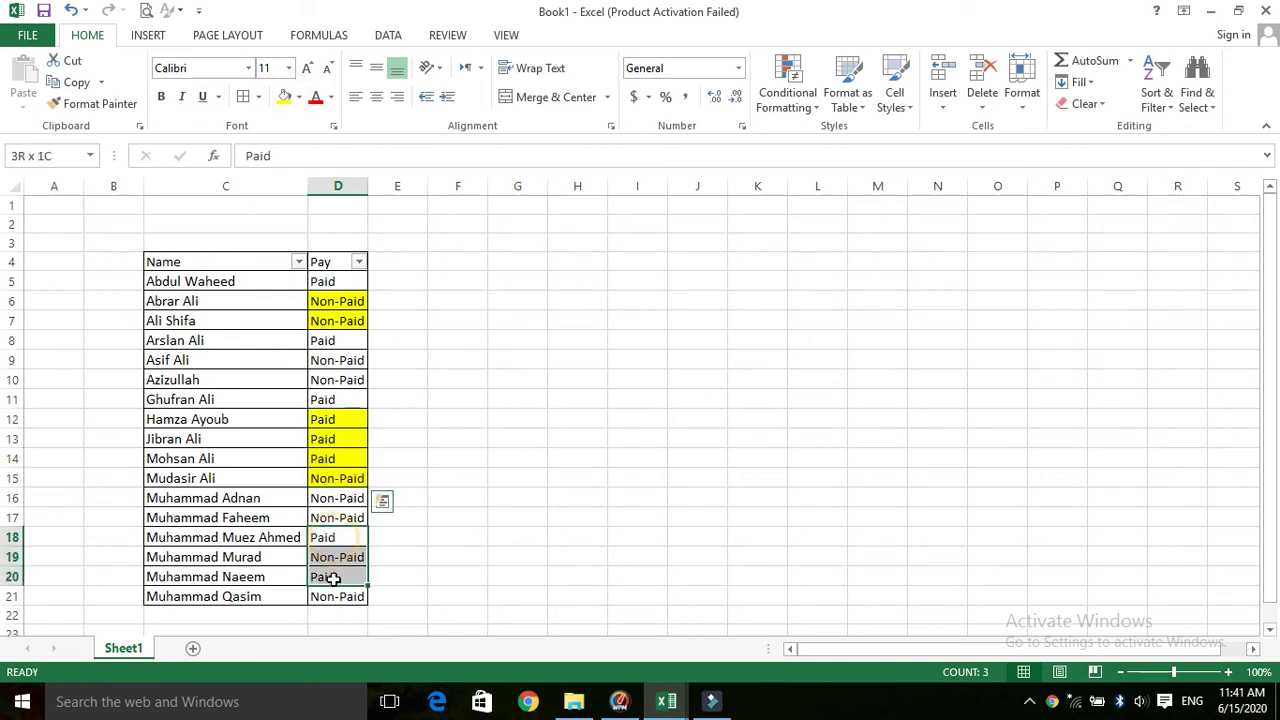
left_click(284, 97)
left_click(323, 360)
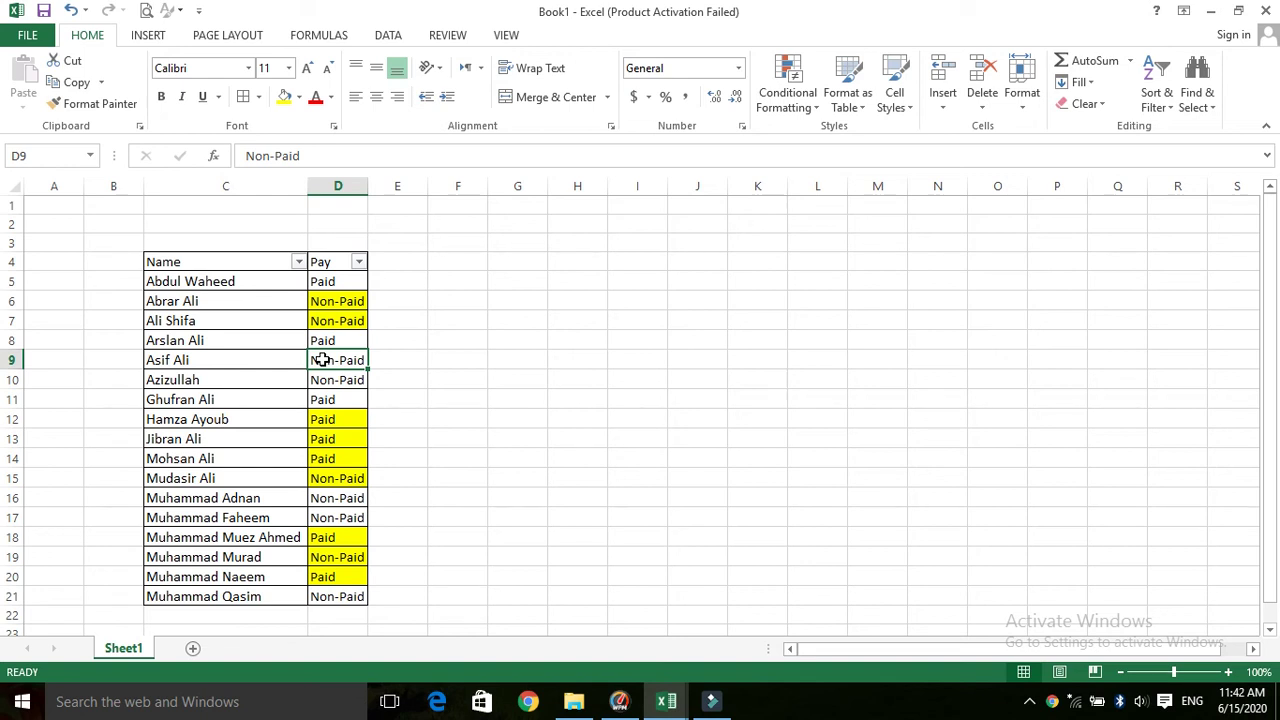
left_click(358, 262)
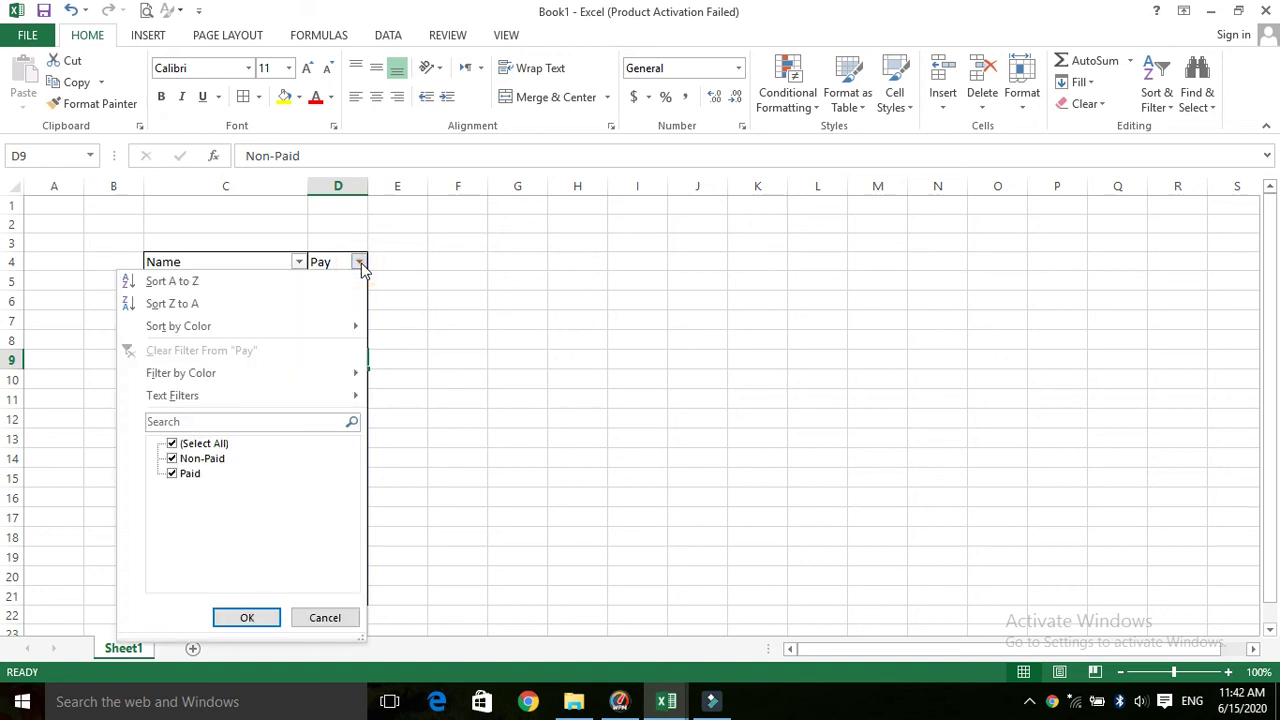
mouse_move(304, 377)
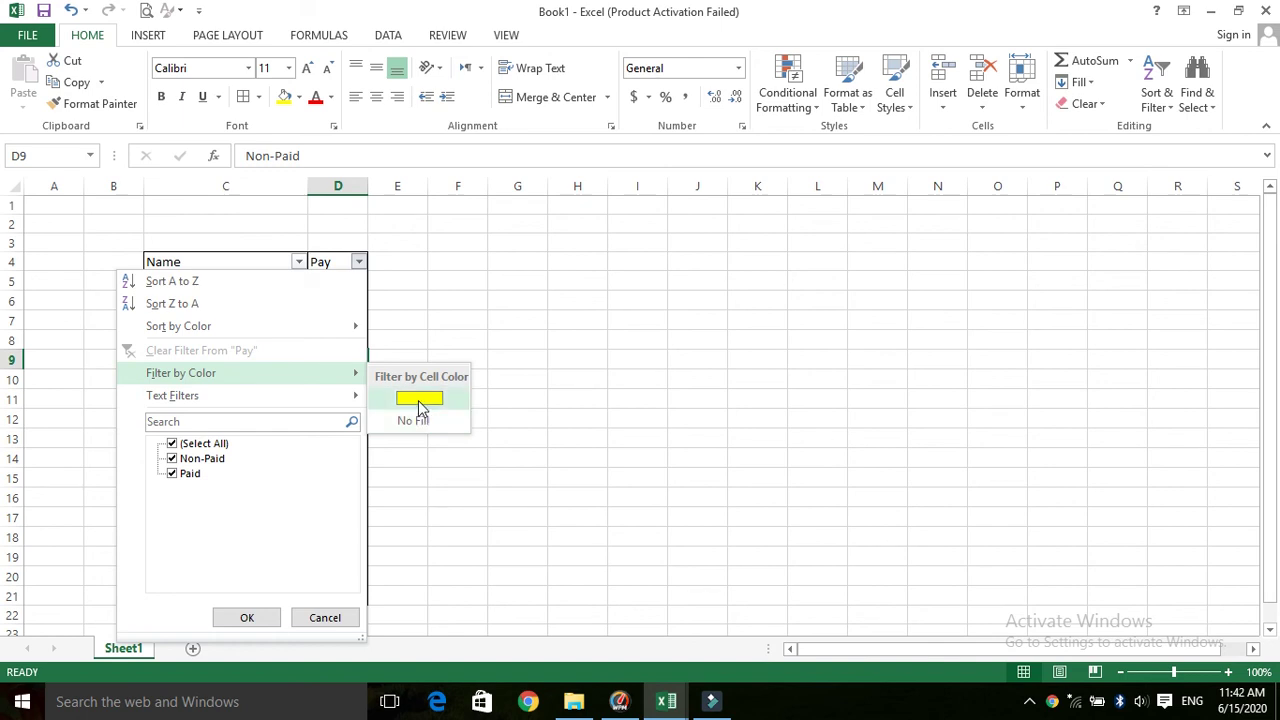
left_click(420, 400)
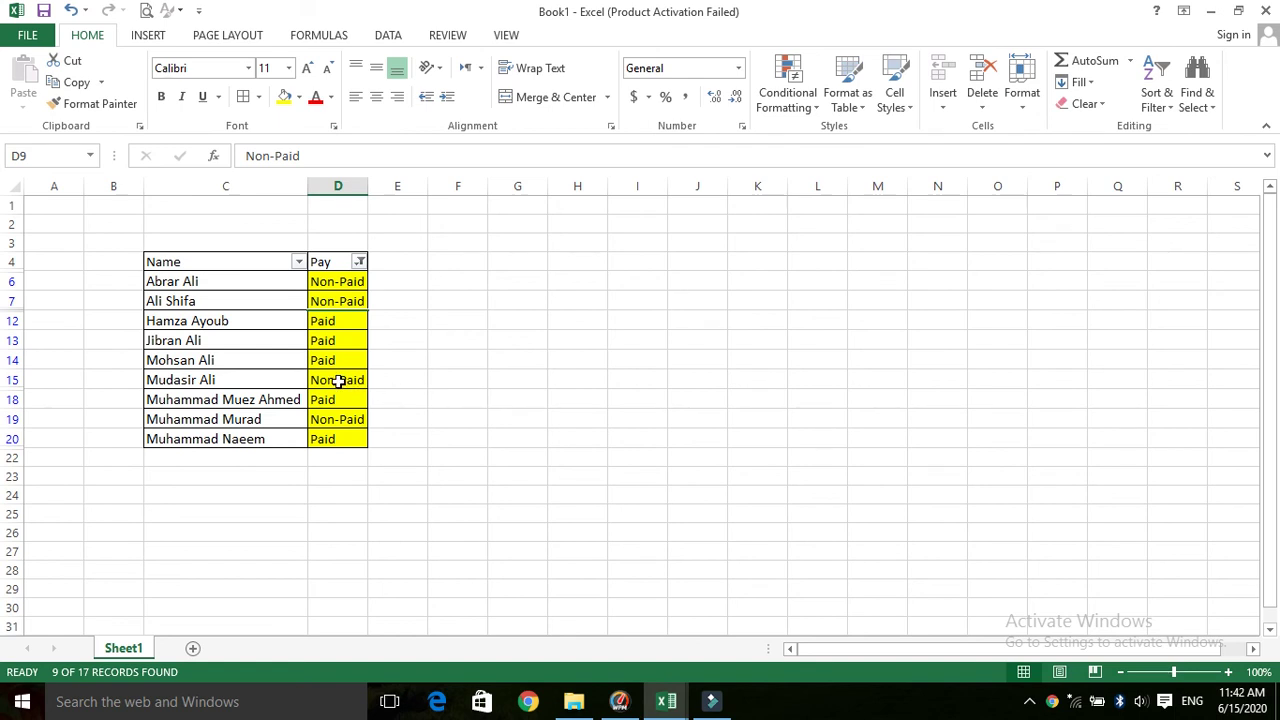
left_click(357, 264)
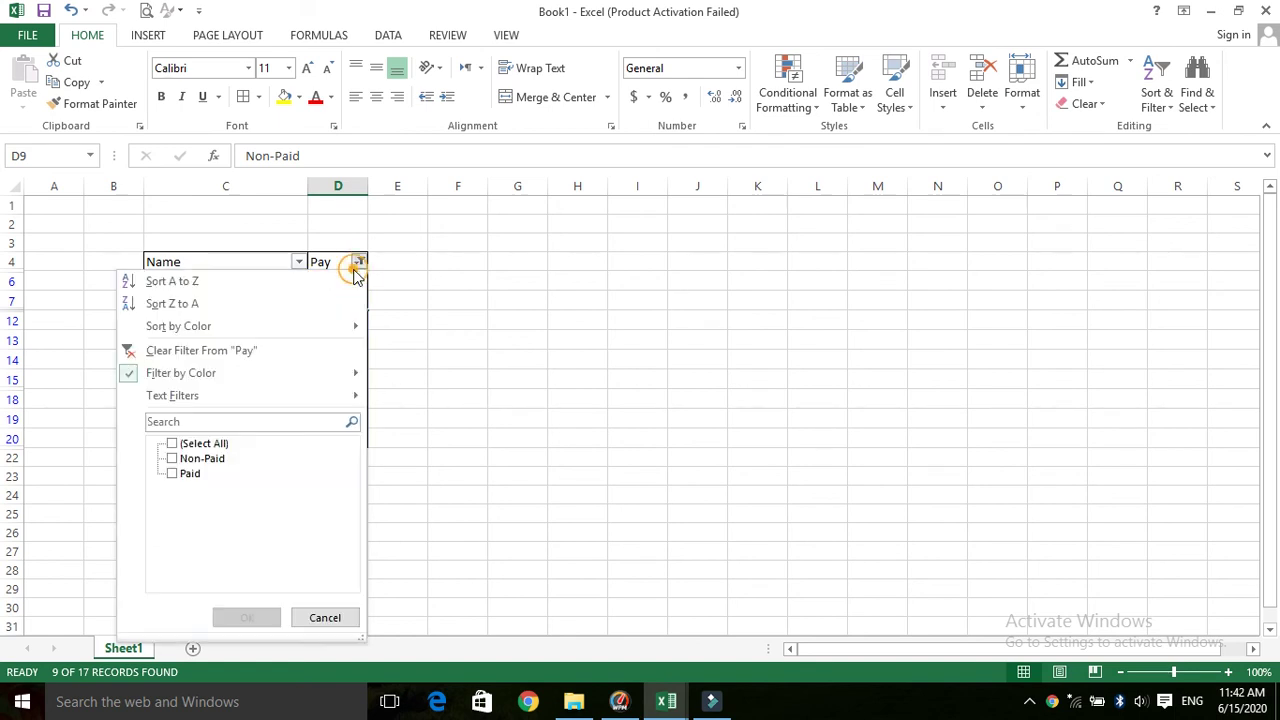
left_click(205, 444)
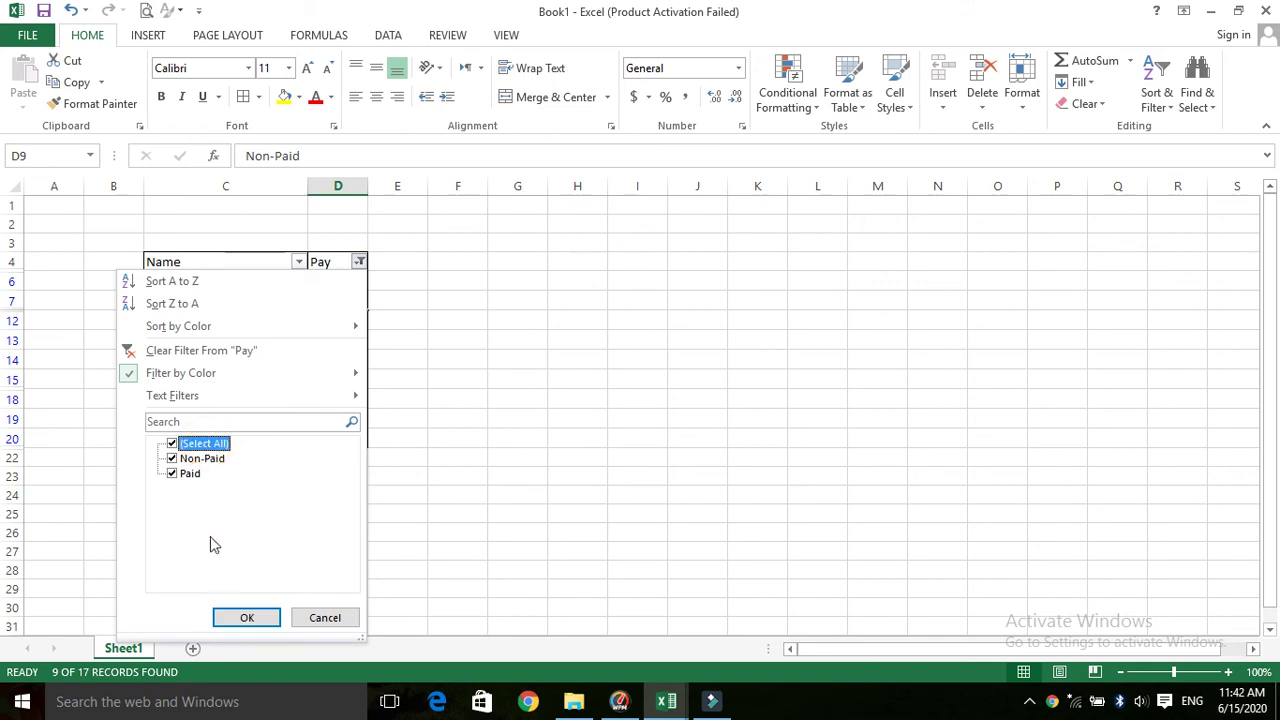
left_click(241, 615)
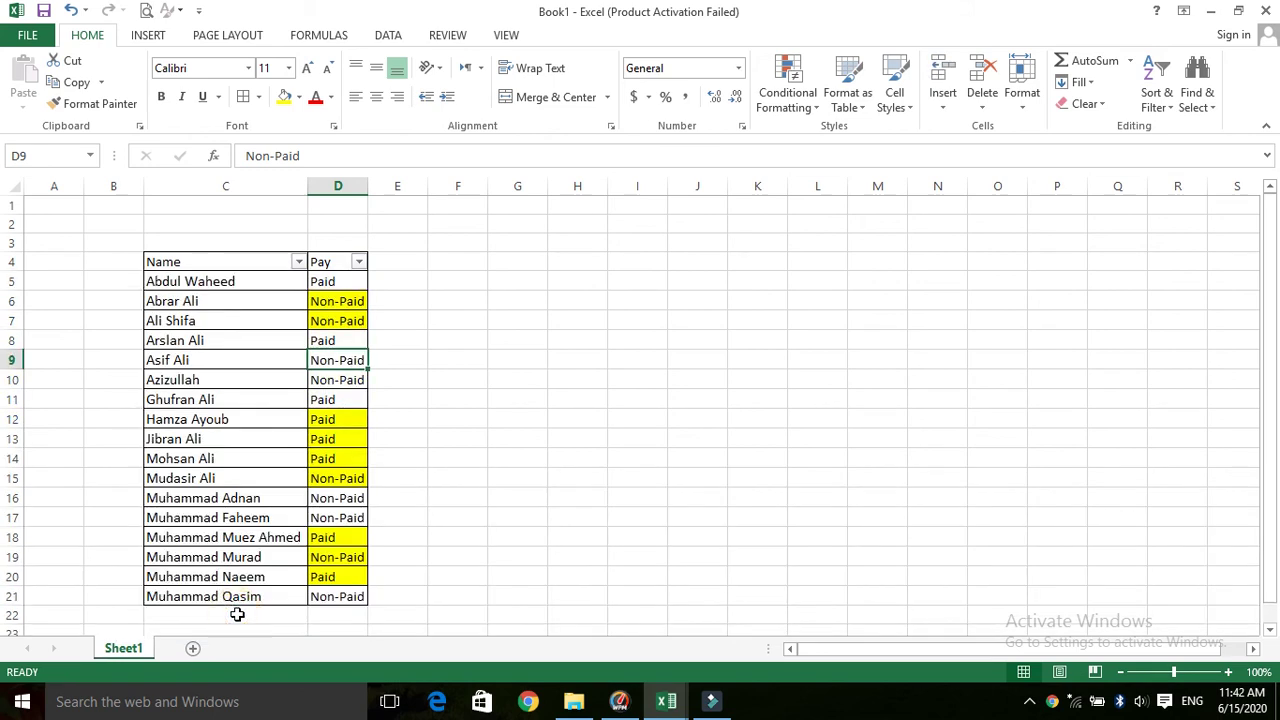
left_click(330, 452)
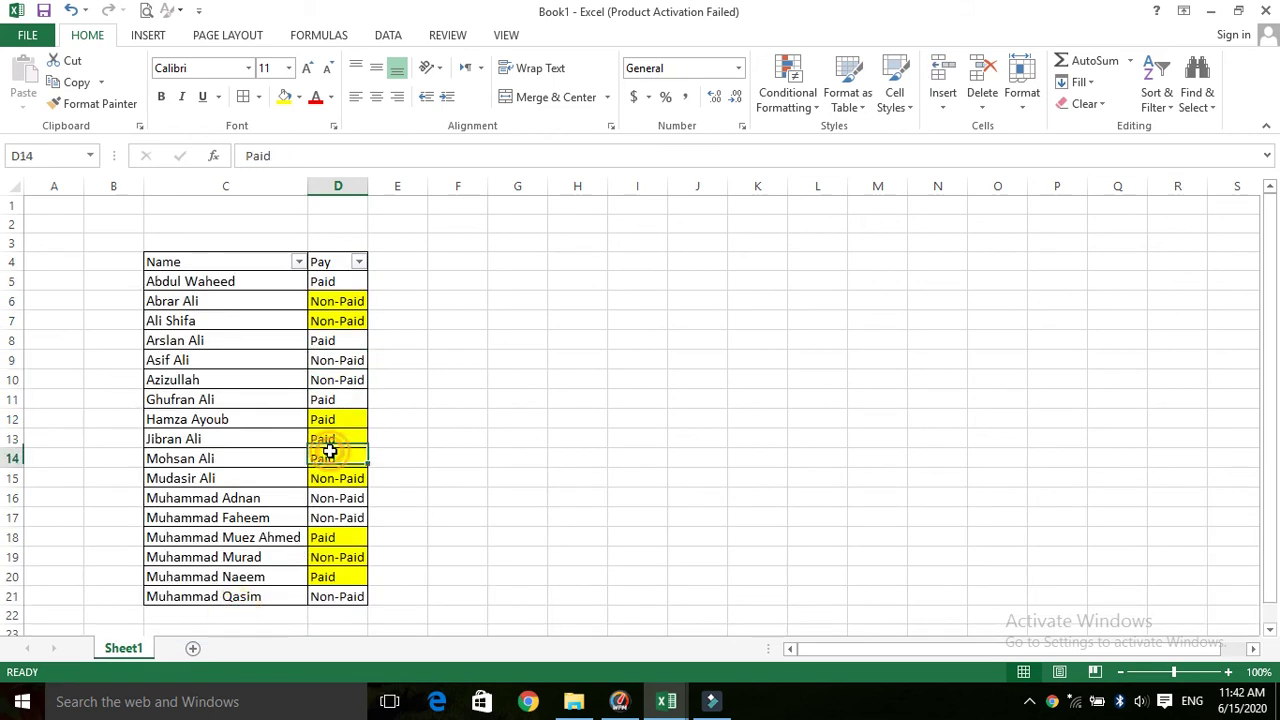
- Fill D14 with grey and D12 with light blue
left_click(299, 97)
left_click(315, 181)
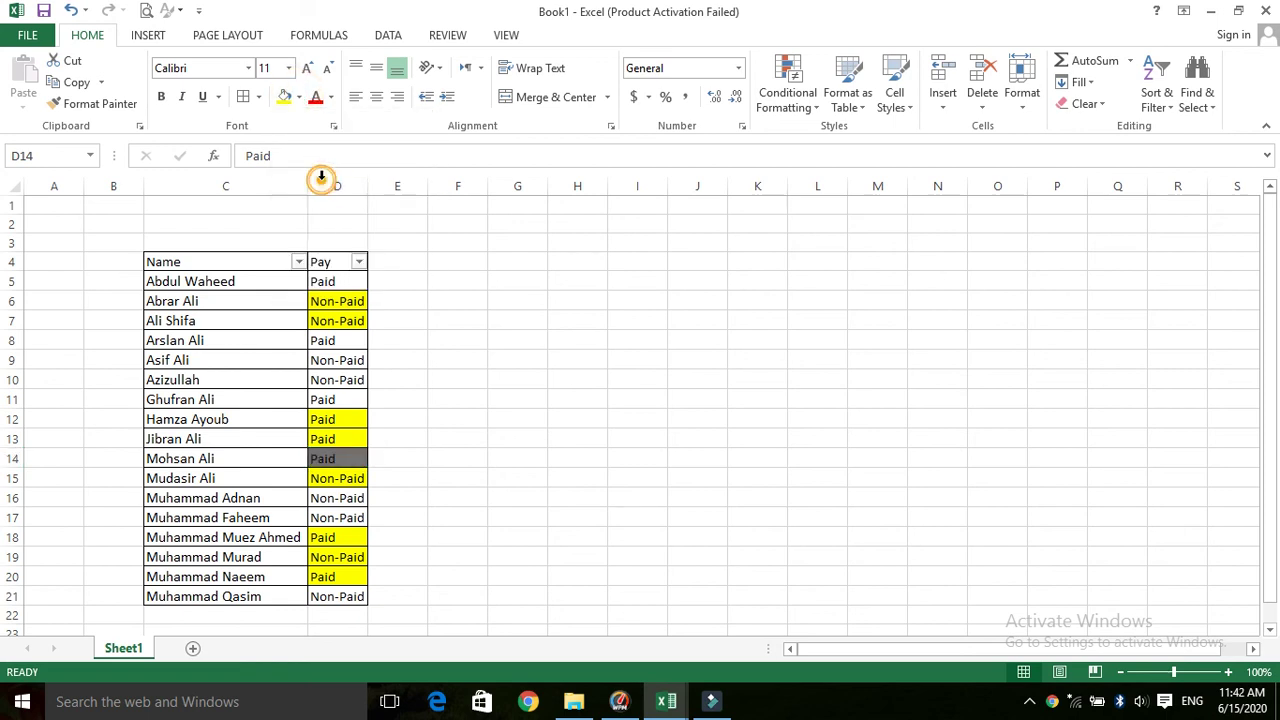
left_click(337, 419)
left_click(299, 97)
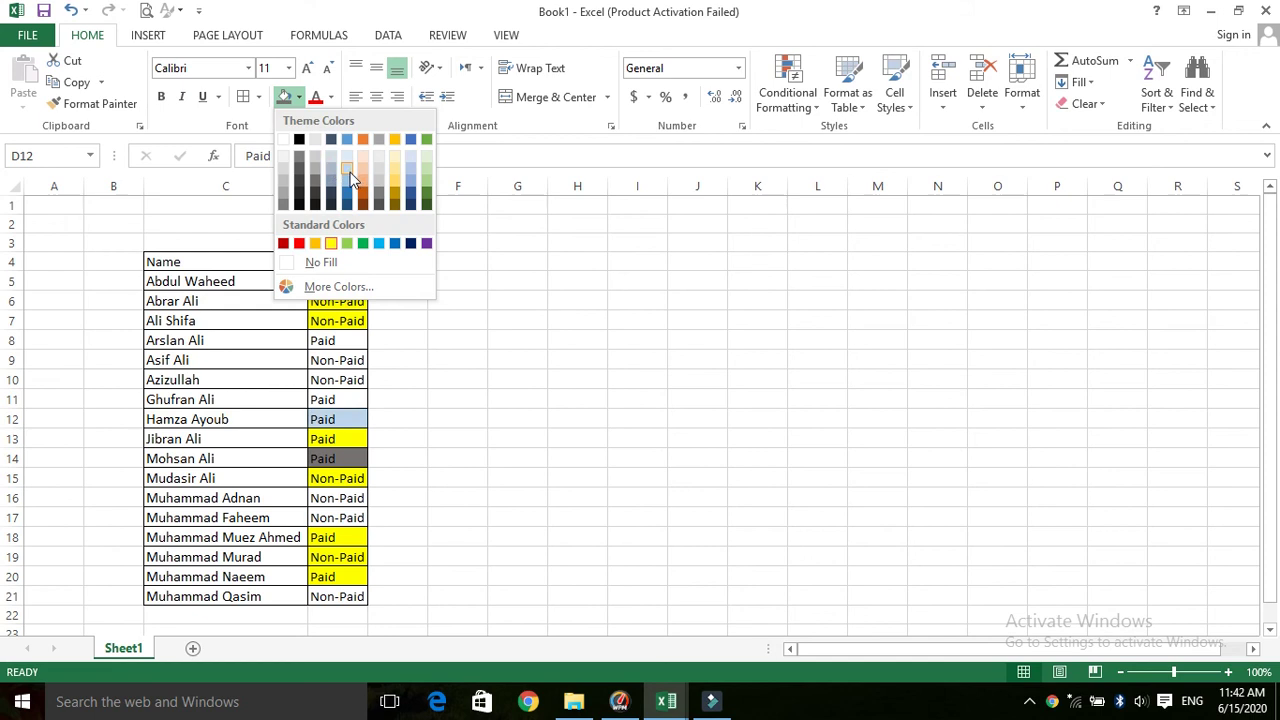
left_click(350, 172)
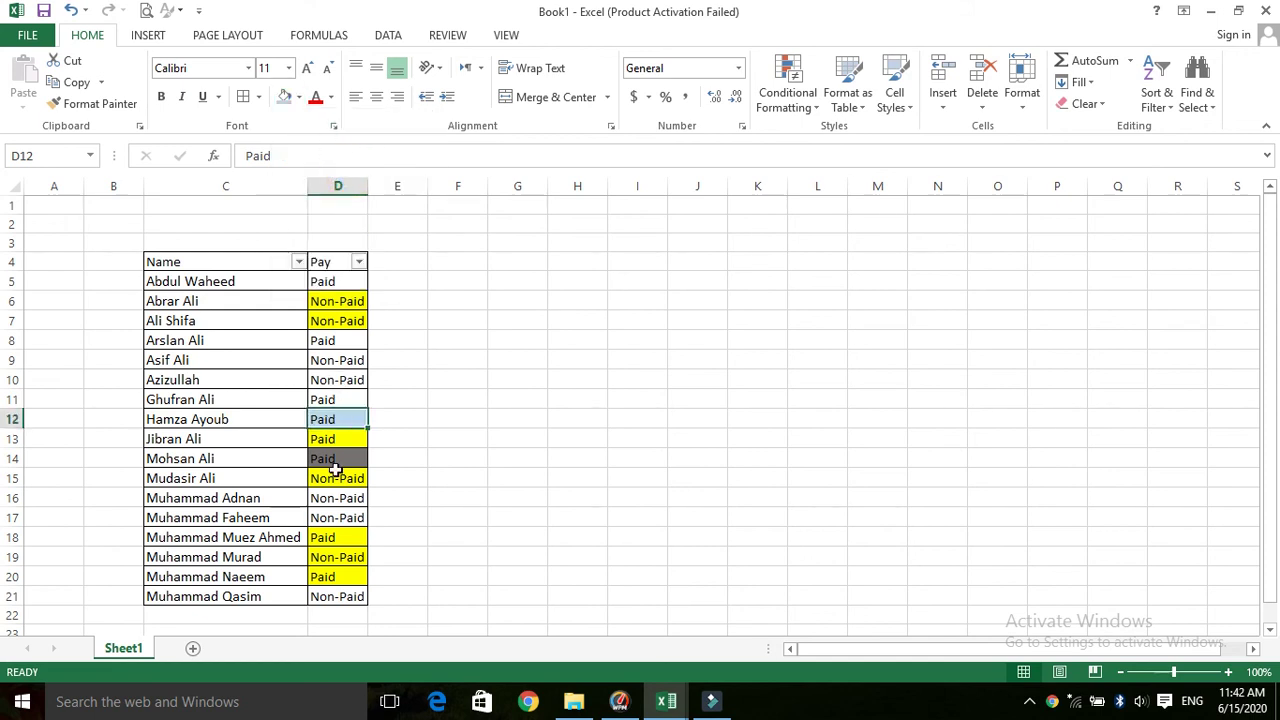
- Fill D19 with dark orange and D17 with dark gold
left_click(337, 556)
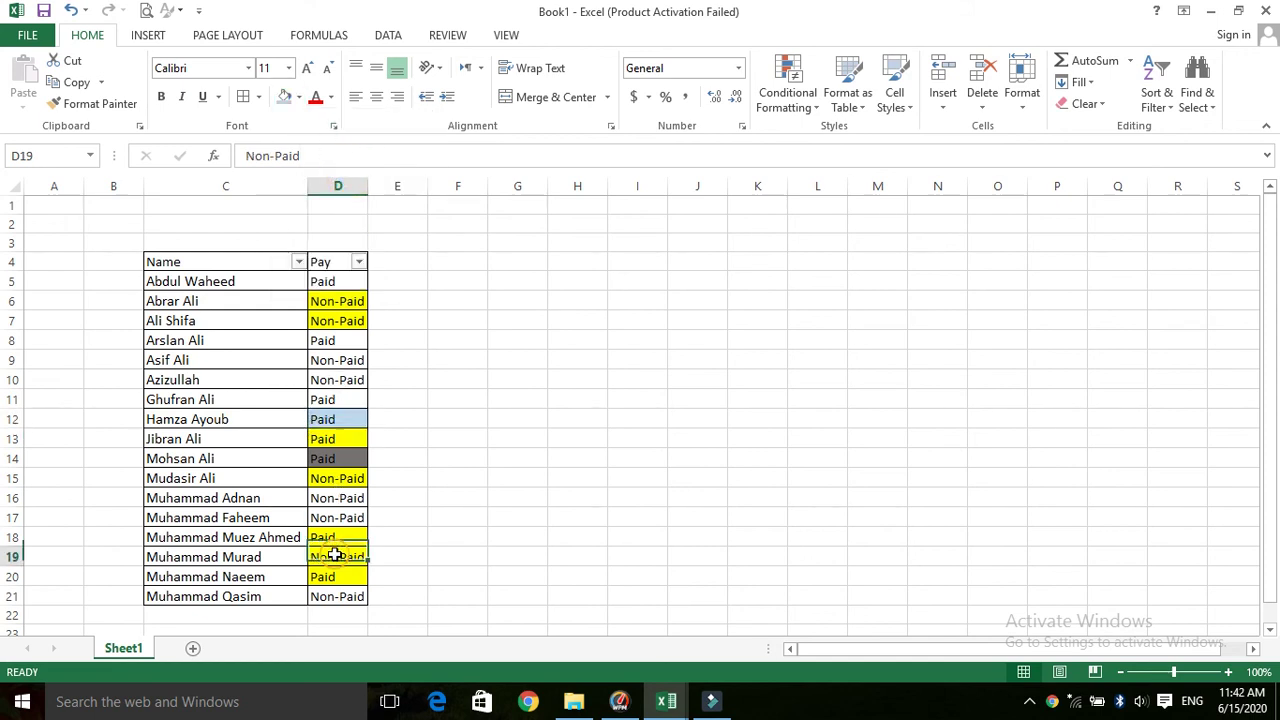
left_click(299, 97)
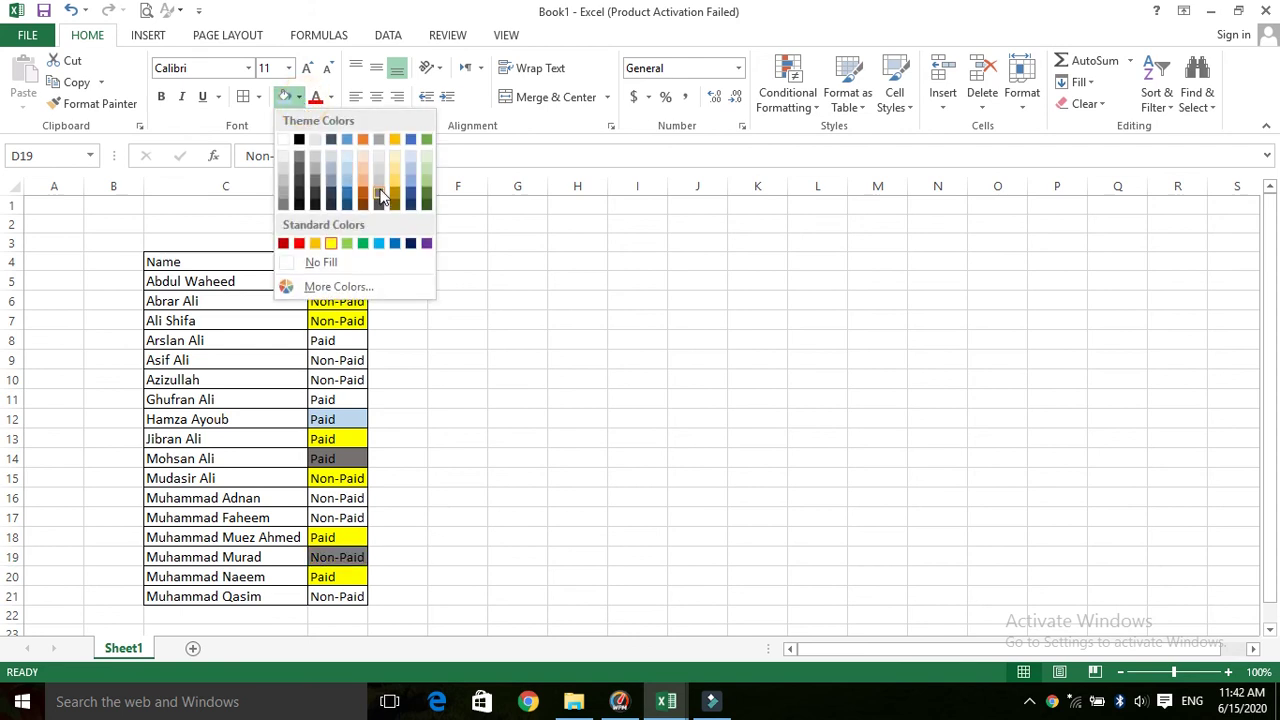
left_click(367, 197)
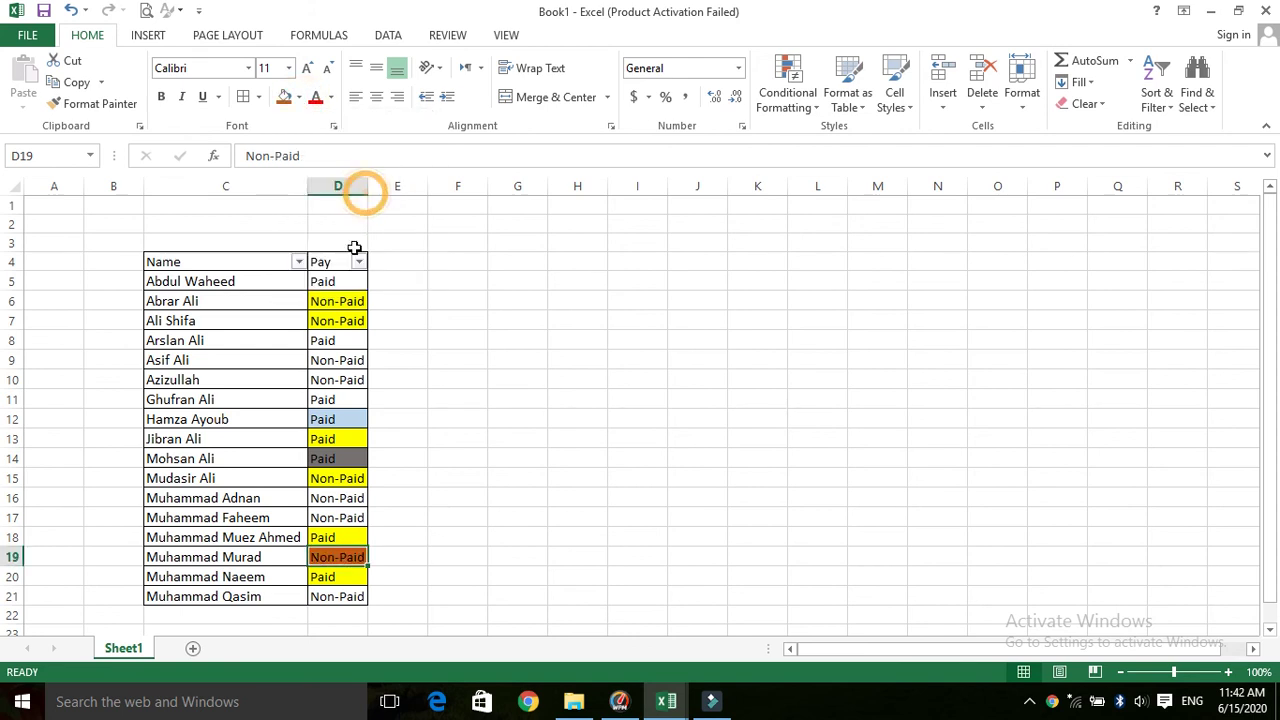
left_click(336, 511)
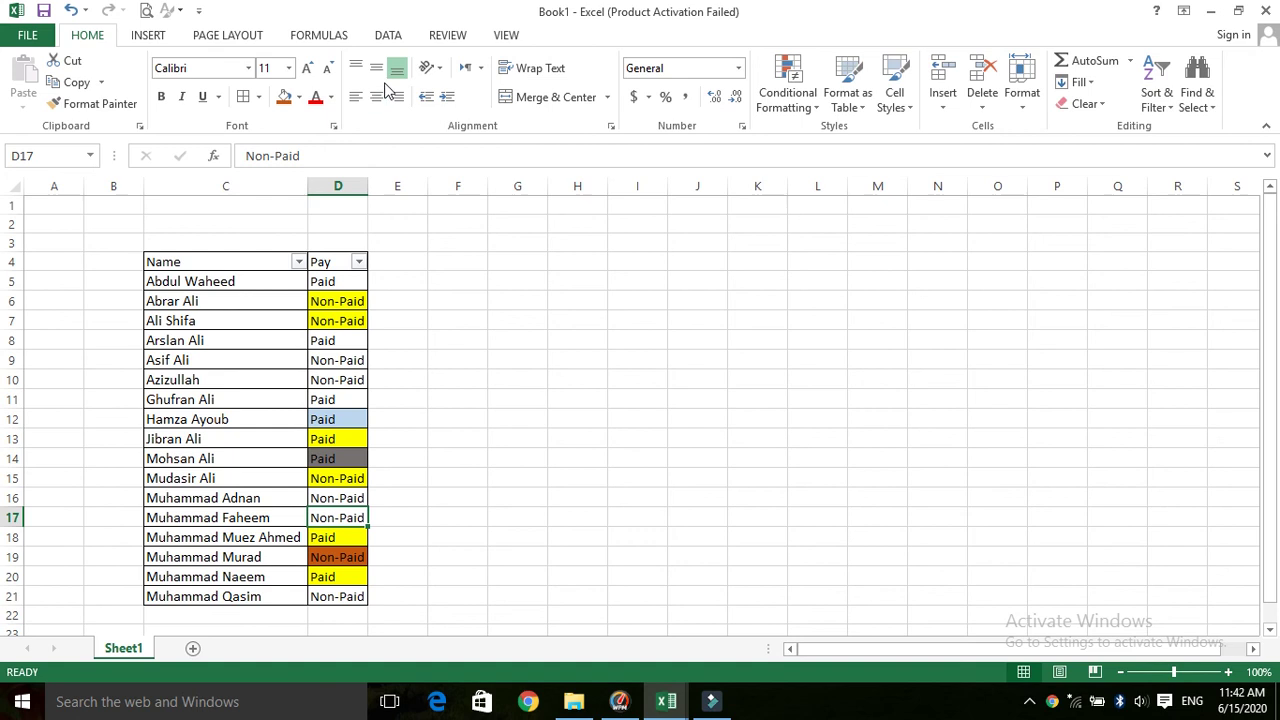
left_click(297, 97)
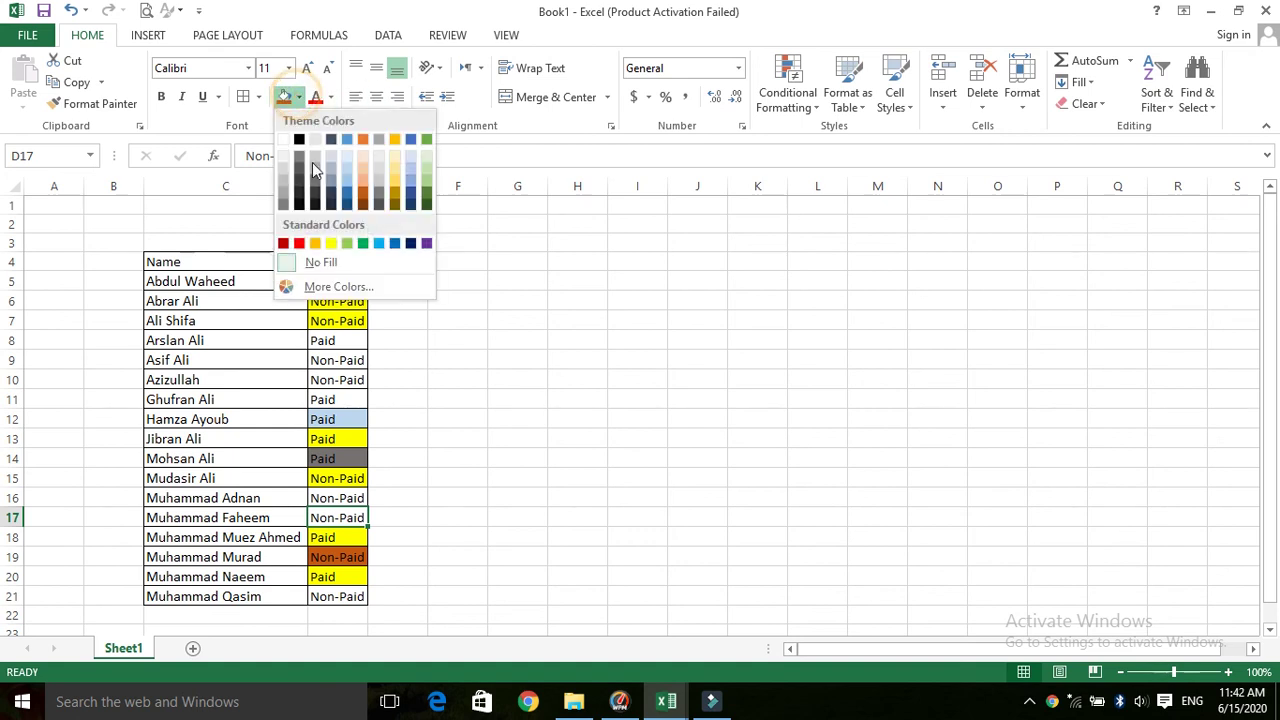
left_click(397, 205)
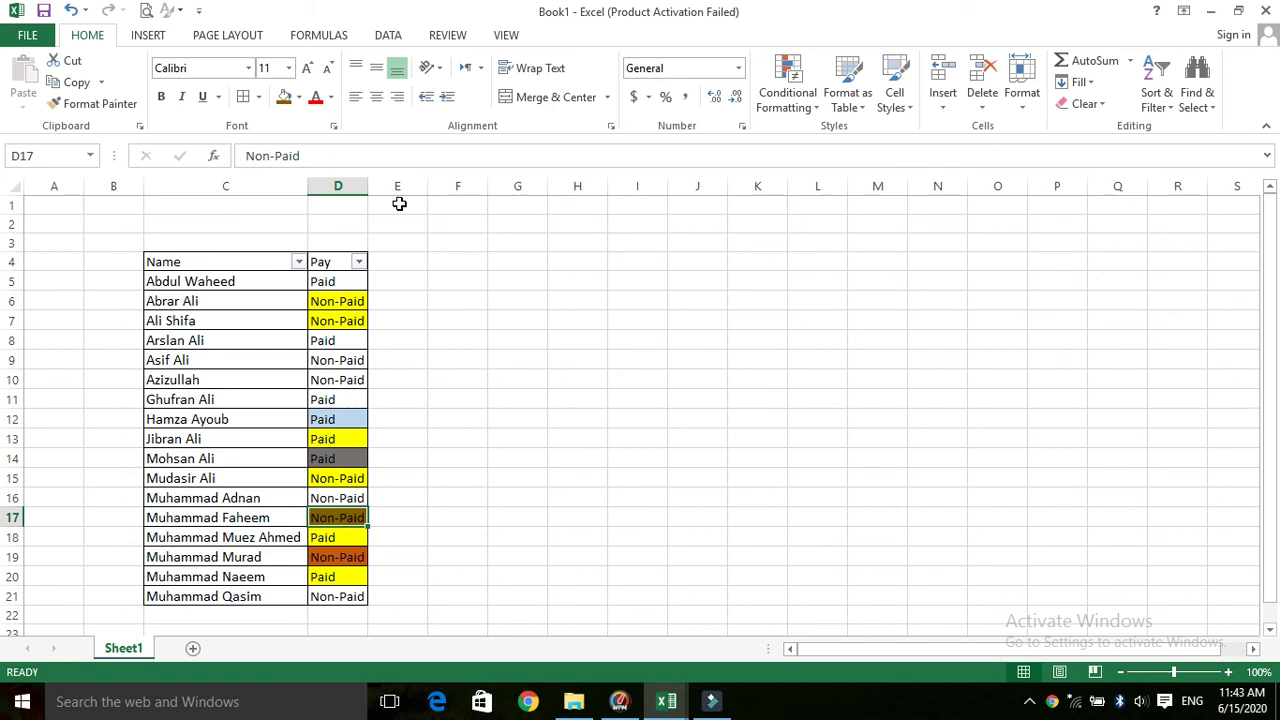
left_click(359, 263)
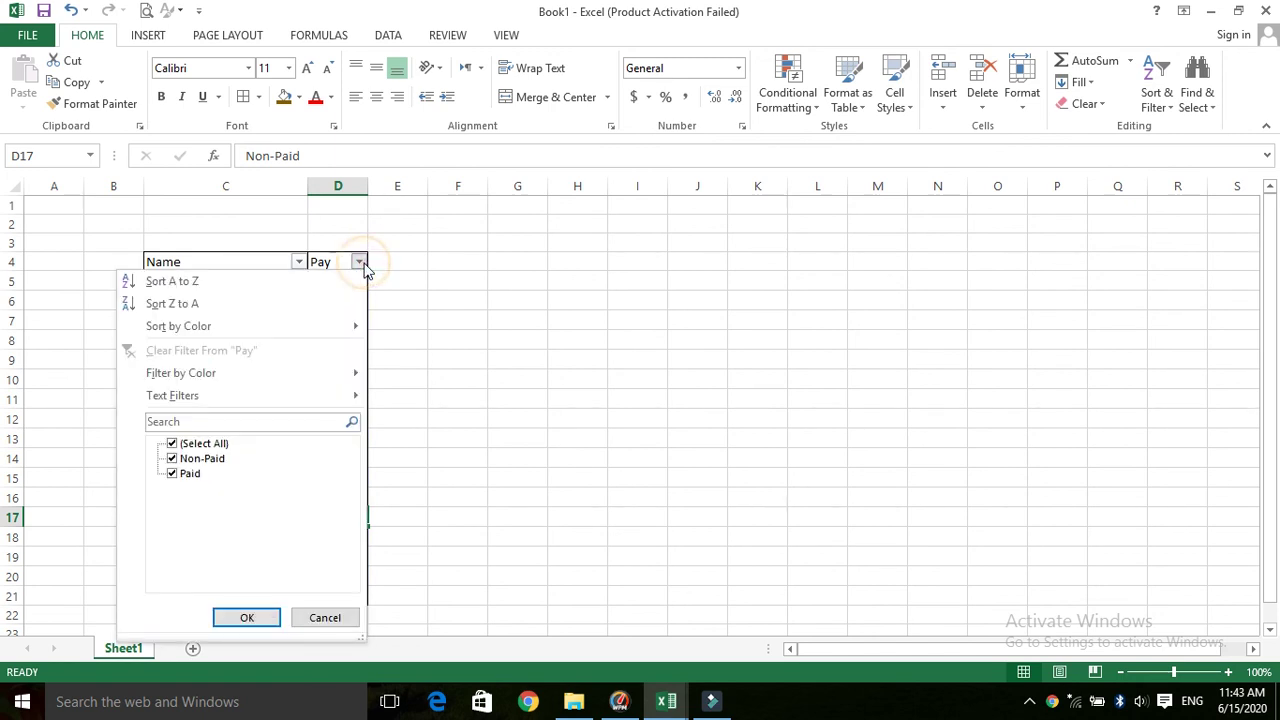
- Filter the Pay column by the olive cell colour to show row 17, then turn filtering off
mouse_move(240, 381)
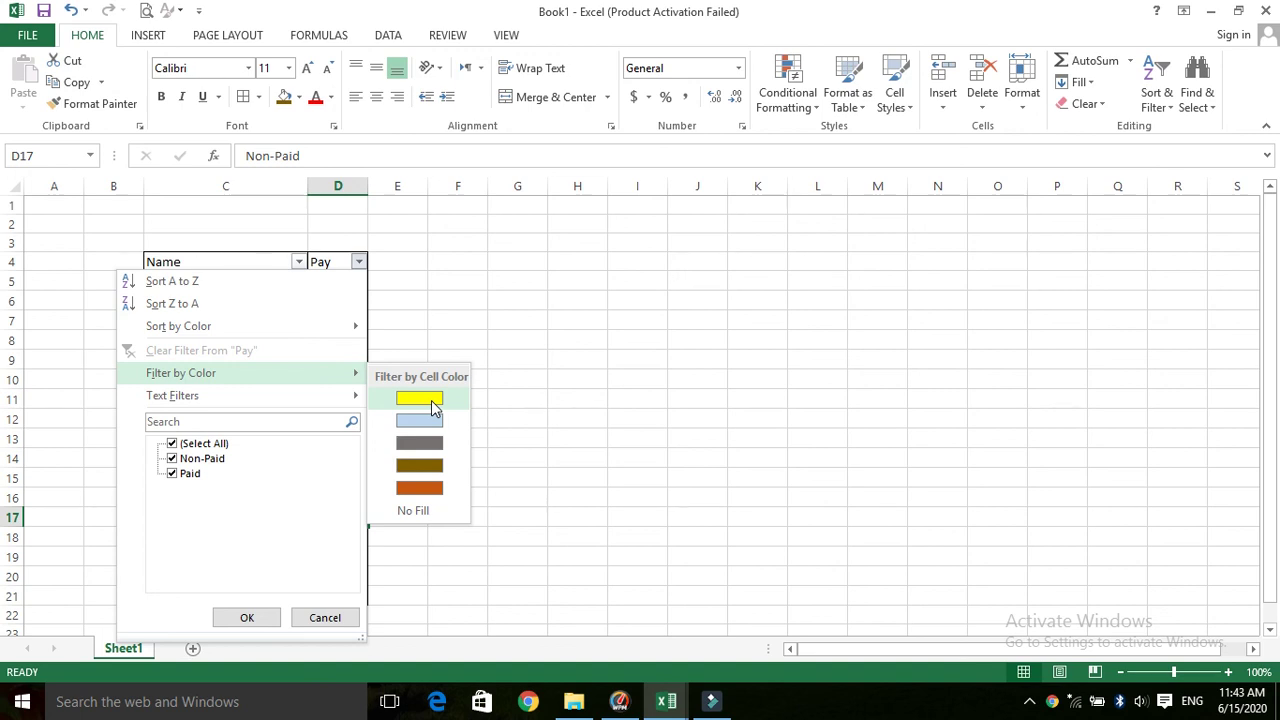
left_click(433, 465)
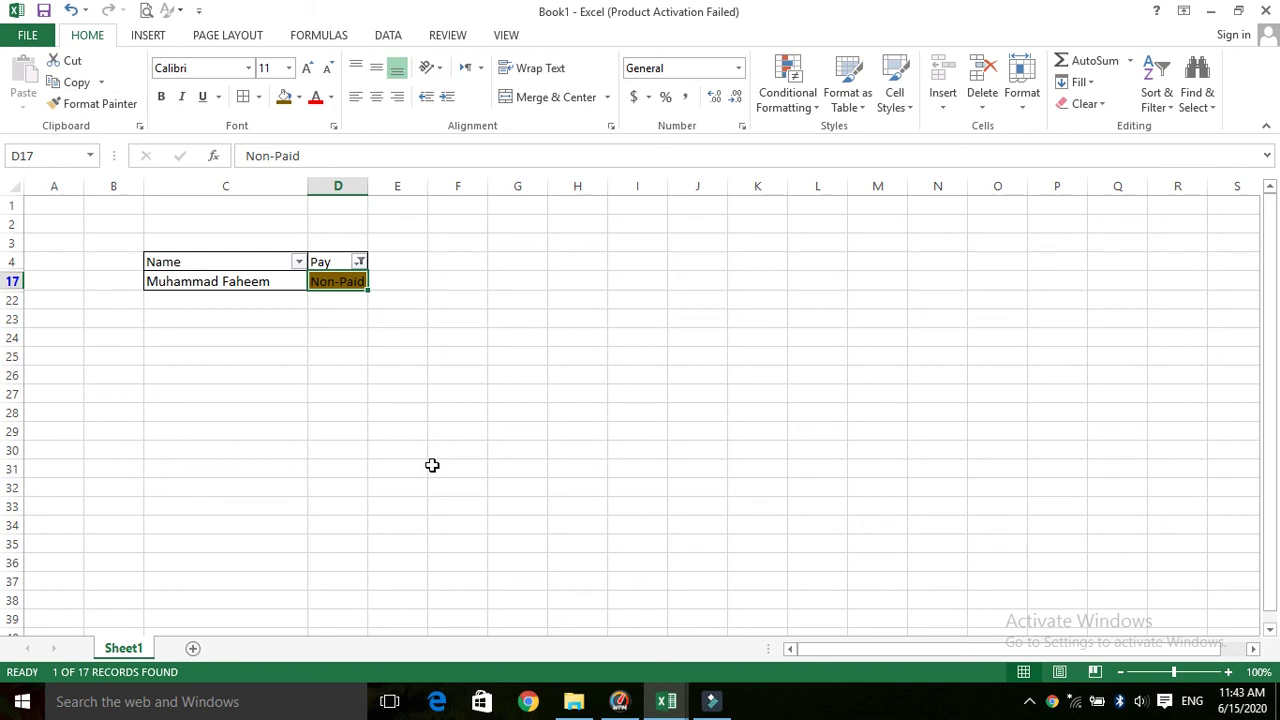
left_click(388, 38)
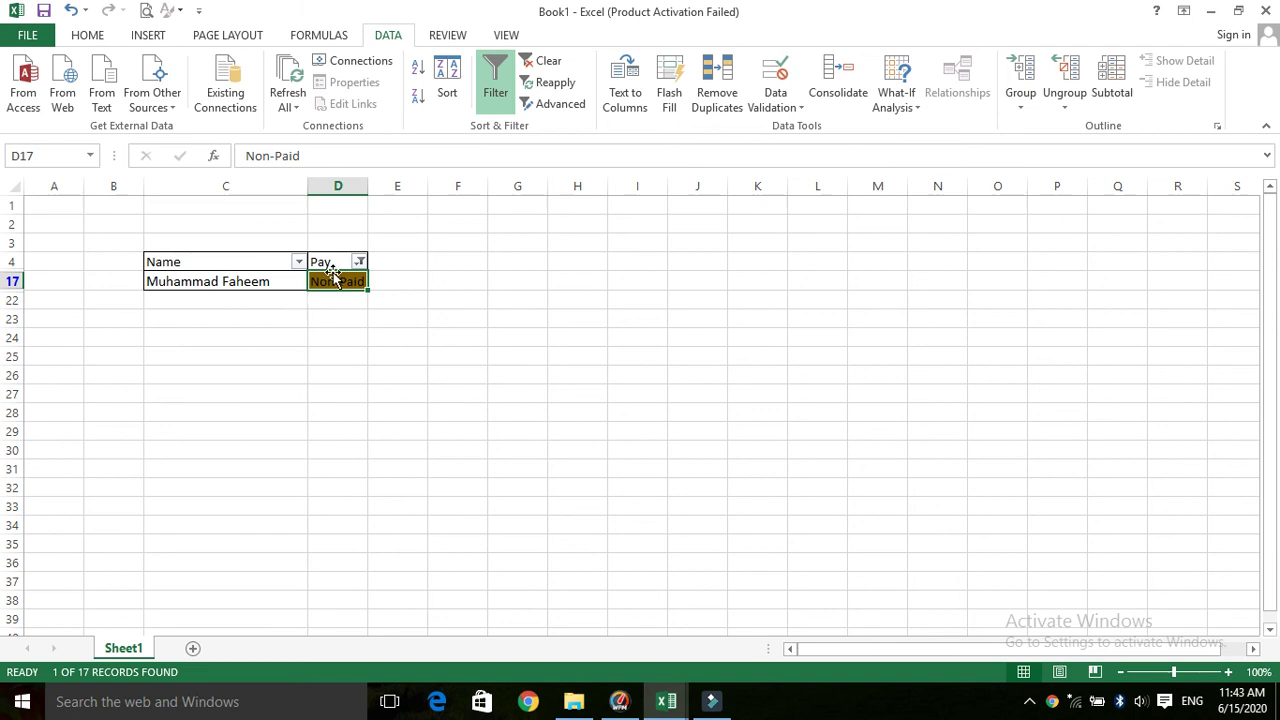
left_click(491, 93)
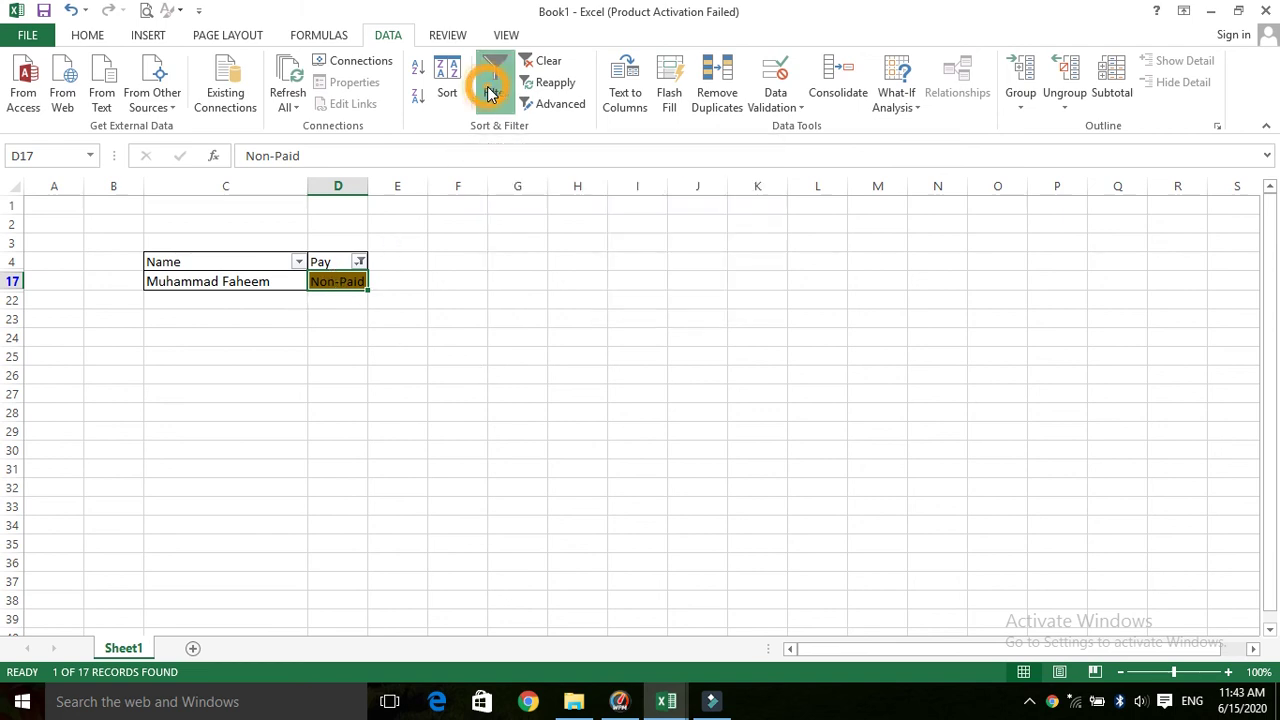